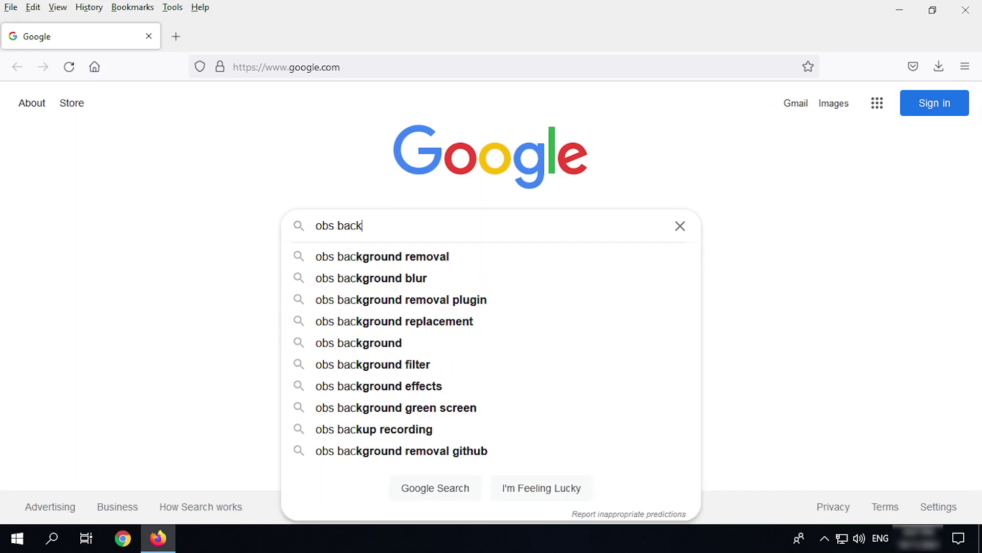
Step: Search Google for "obs background removal"
{"action": "type", "text": "roun"}
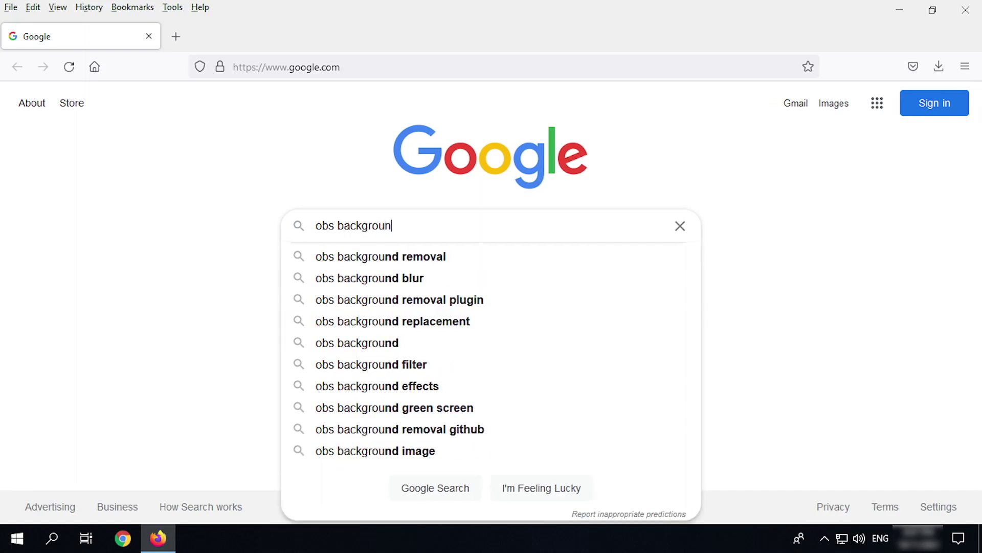
{"action": "type", "text": "d removal"}
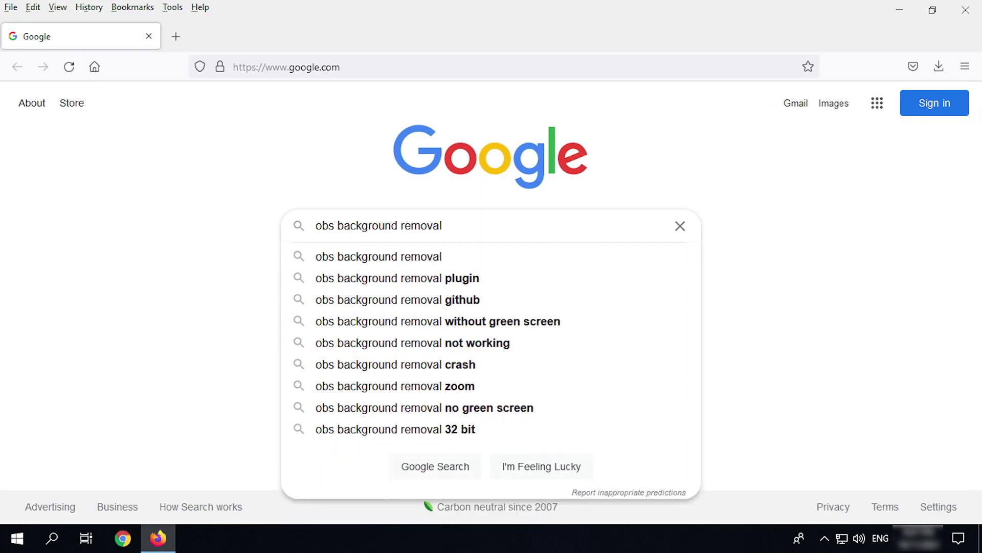
{"action": "key", "text": "Return"}
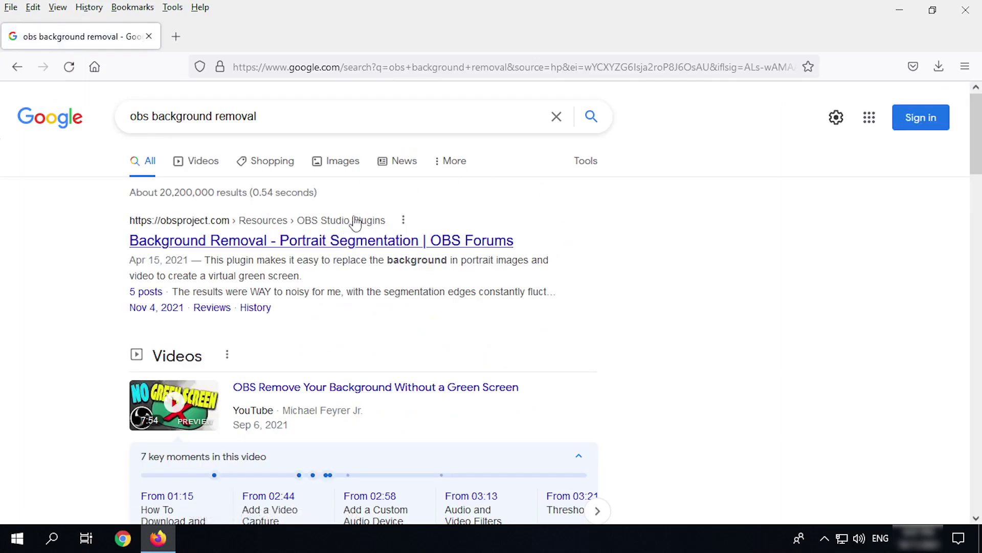
Step: Open the OBS Forums page for Background Removal - Portrait Segmentation, accepting its cookies, and go to the plugin's download page
{"action": "left_click", "coordinate": [341, 247]}
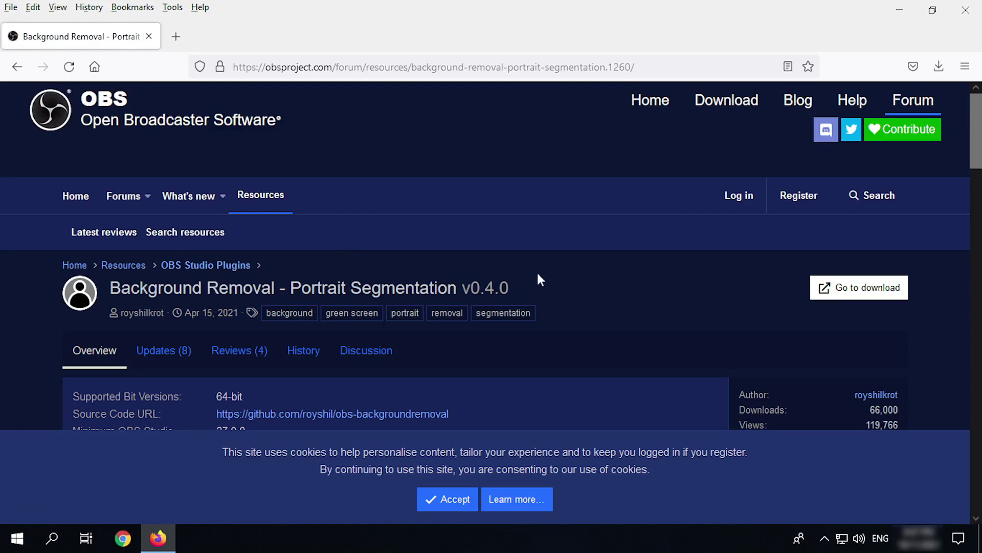
{"action": "left_click", "coordinate": [457, 498]}
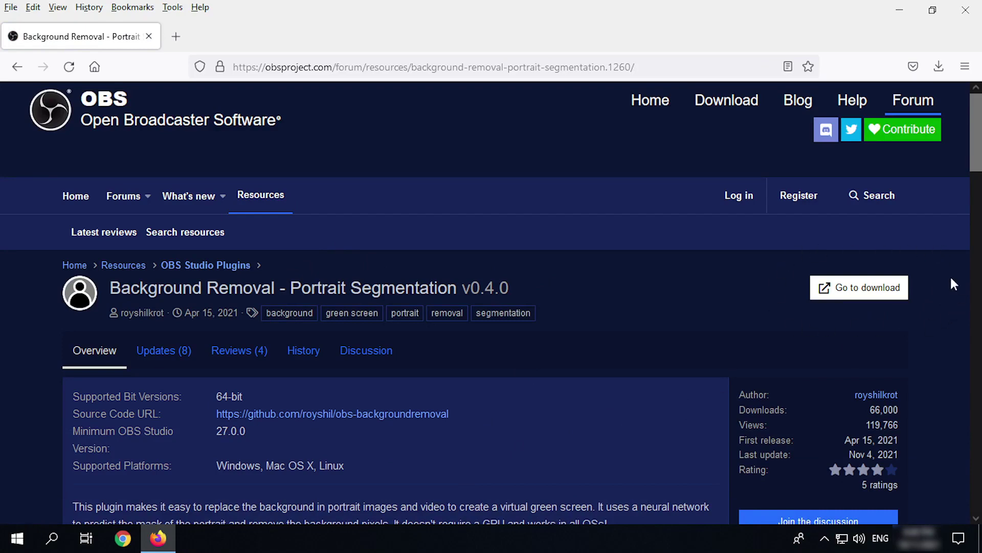
{"action": "left_click", "coordinate": [878, 300]}
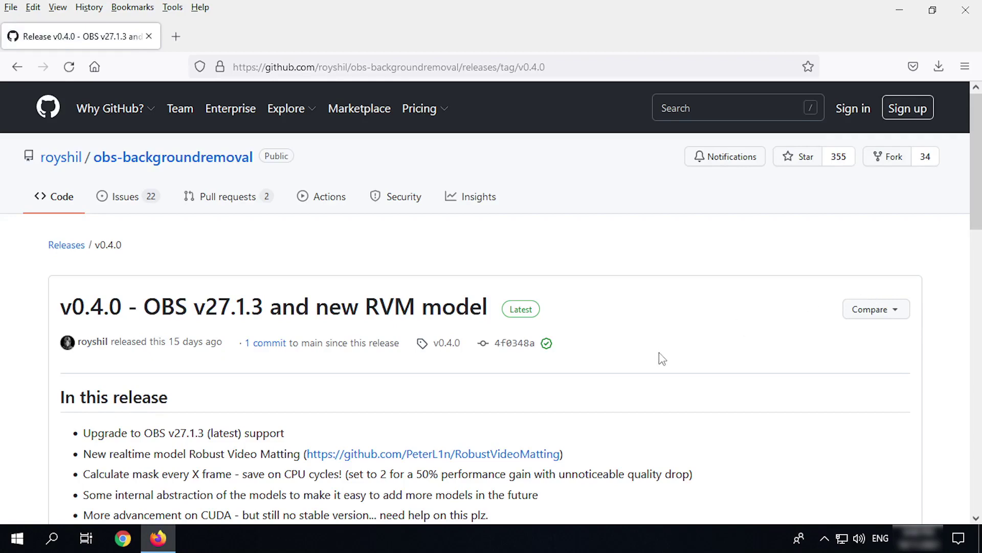
Step: Download obs-backgroundremoval-0.4.0-win64.zip from the release assets by saving the file to disk
{"action": "scroll", "coordinate": [563, 364], "scroll_direction": "down", "scroll_amount": 5}
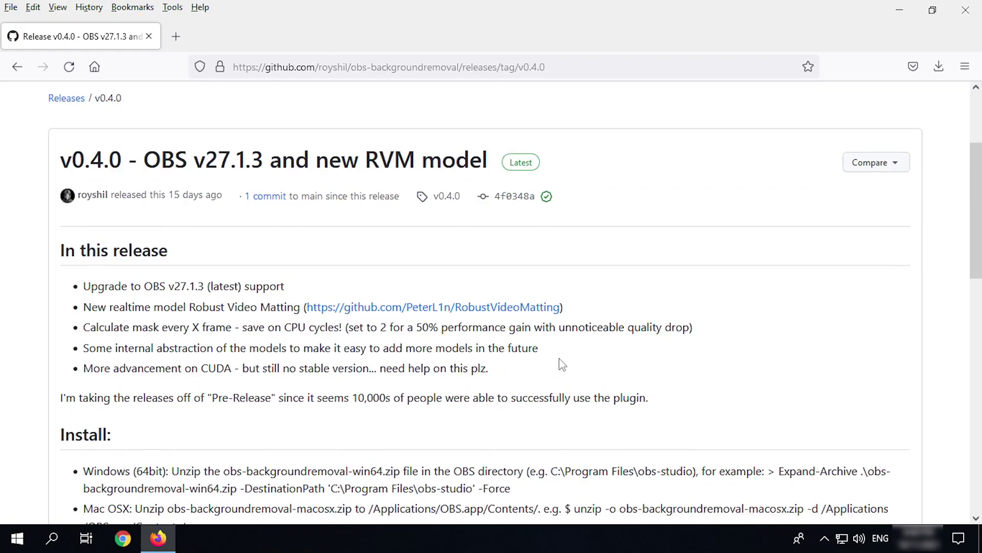
{"action": "scroll", "coordinate": [561, 363], "scroll_direction": "down", "scroll_amount": 3}
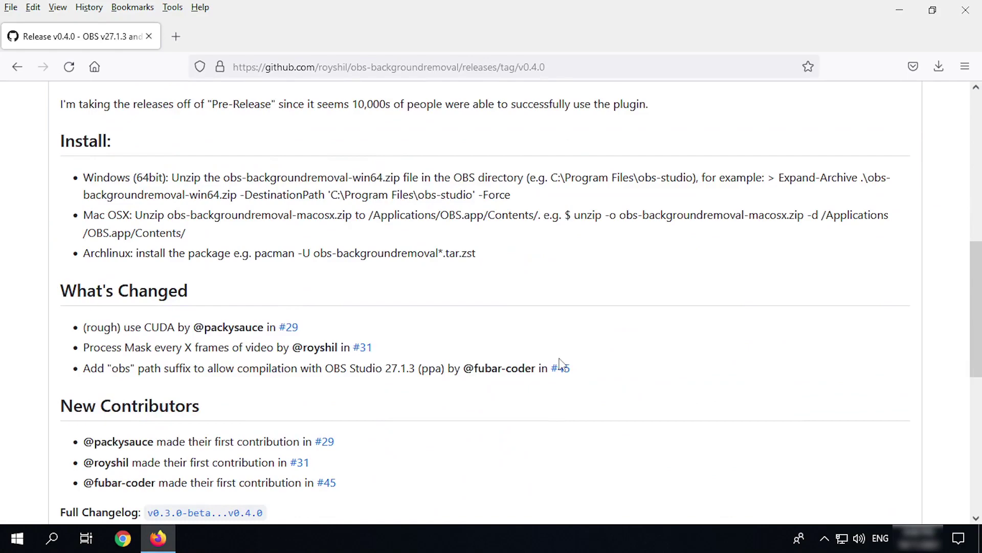
{"action": "scroll", "coordinate": [560, 364], "scroll_direction": "down", "scroll_amount": 4}
{"action": "scroll", "coordinate": [560, 365], "scroll_direction": "down", "scroll_amount": 3}
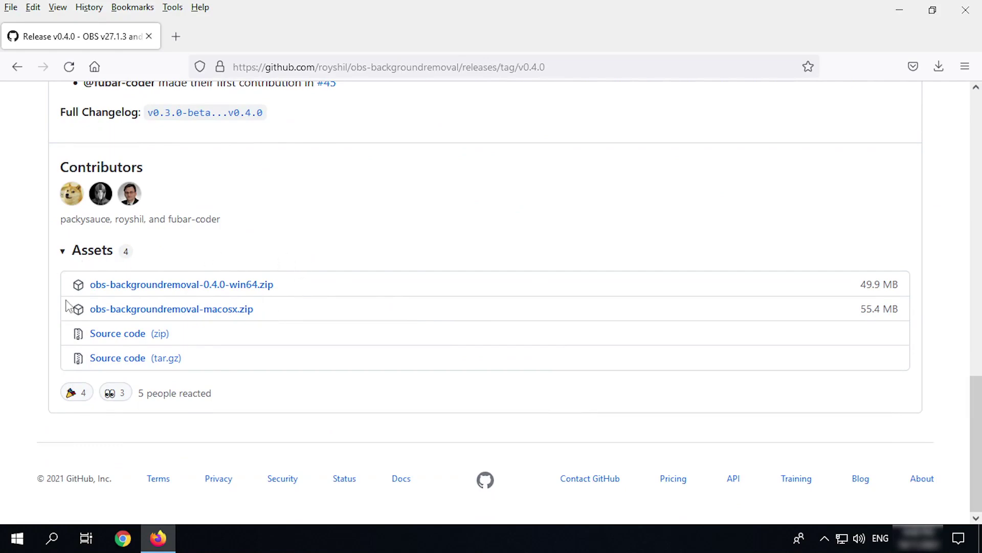
{"action": "left_click", "coordinate": [188, 295]}
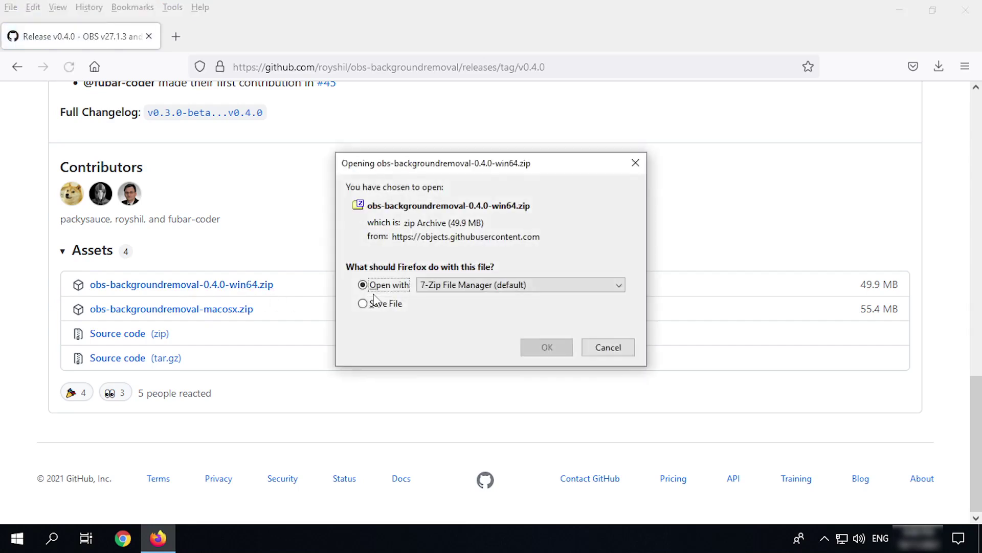
{"action": "left_click", "coordinate": [385, 310]}
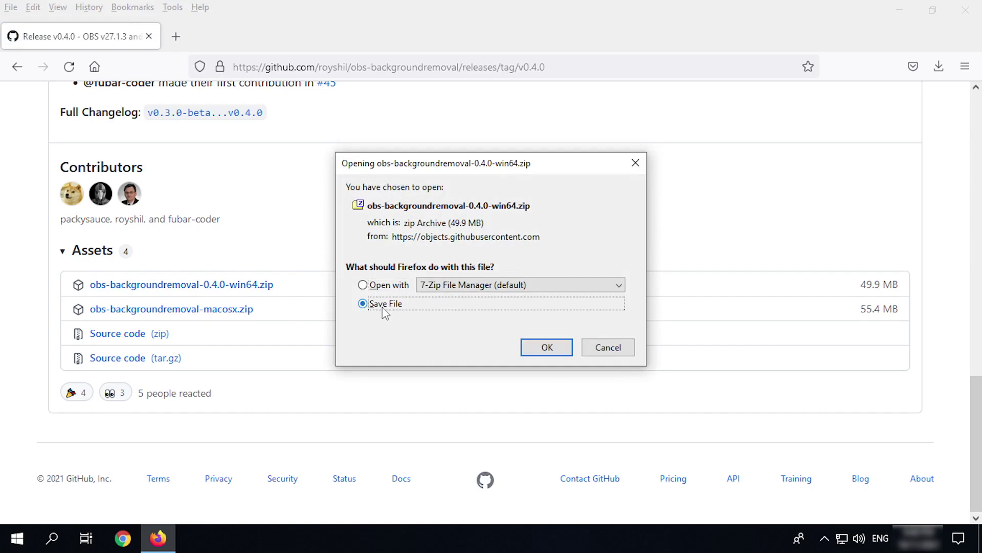
{"action": "left_click", "coordinate": [546, 349]}
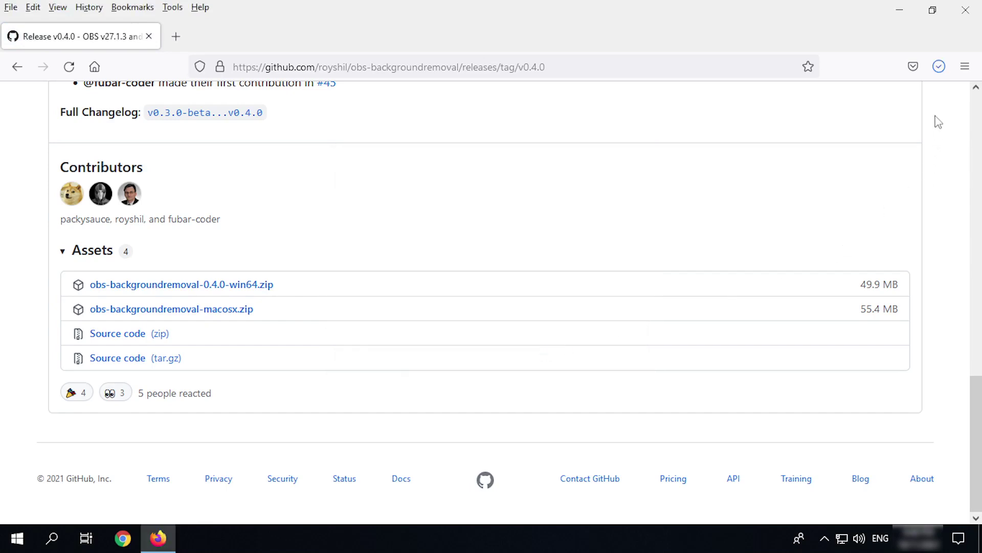
Step: Show the downloaded plugin archive in its containing folder, and close both the folder window and the browser
{"action": "left_click", "coordinate": [939, 66]}
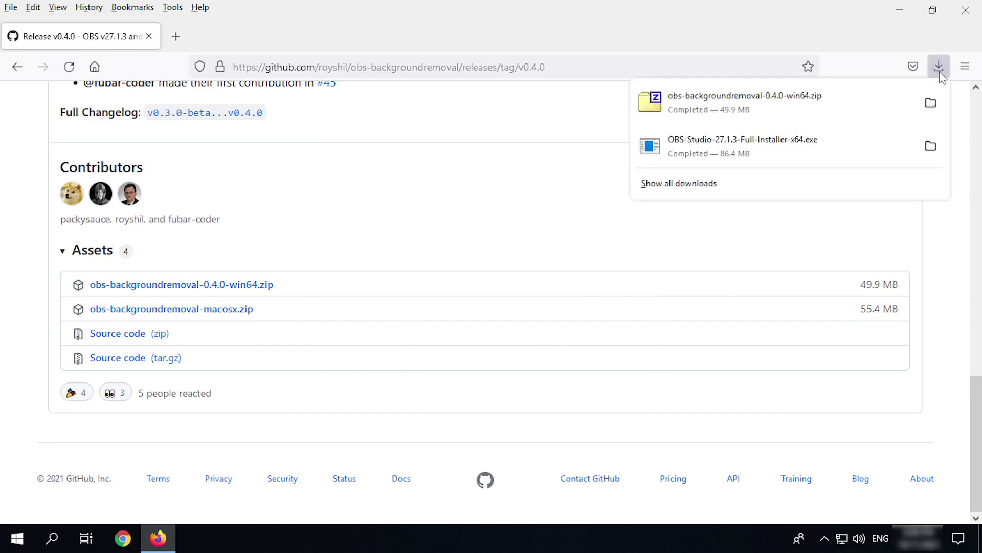
{"action": "left_click", "coordinate": [931, 103]}
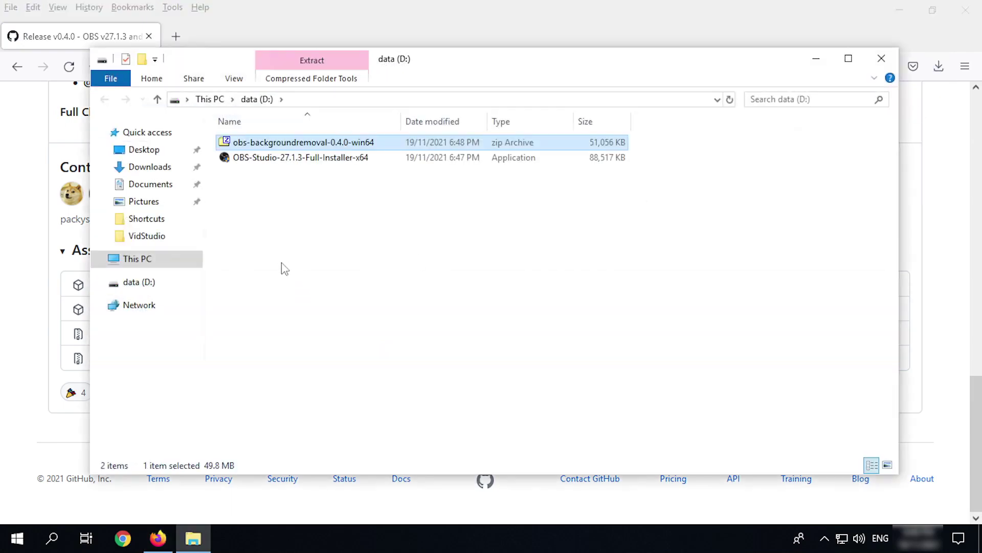
{"action": "left_click", "coordinate": [266, 191]}
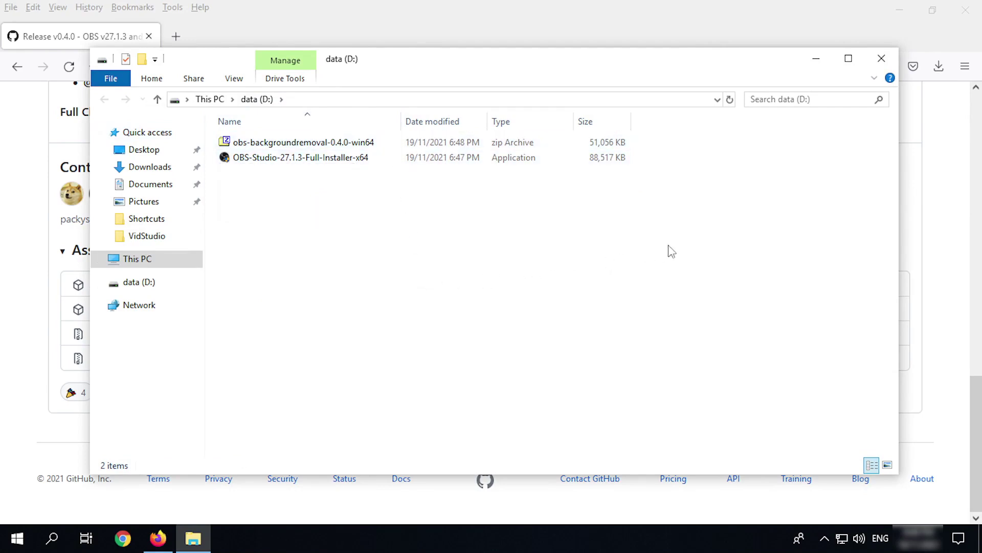
{"action": "left_click", "coordinate": [882, 59]}
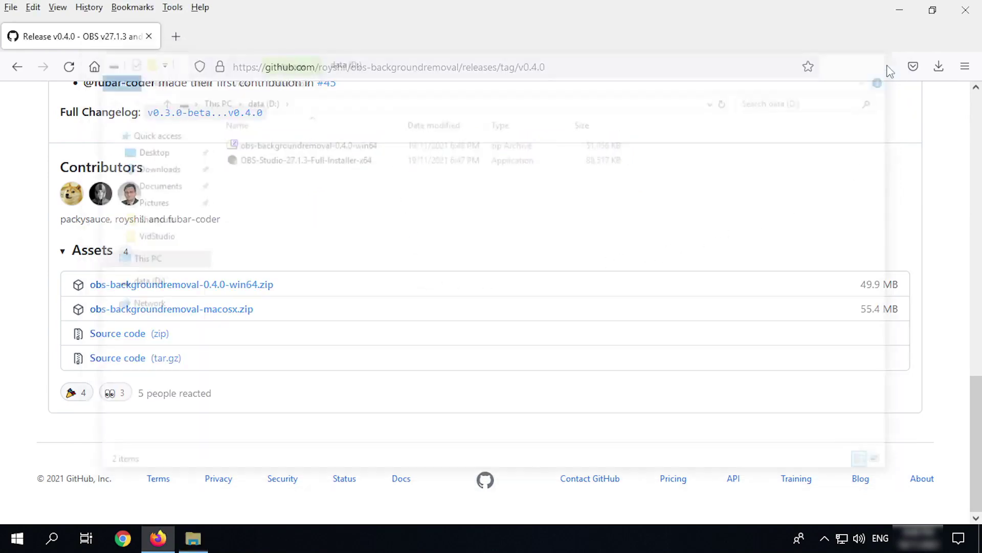
{"action": "left_click", "coordinate": [961, 20]}
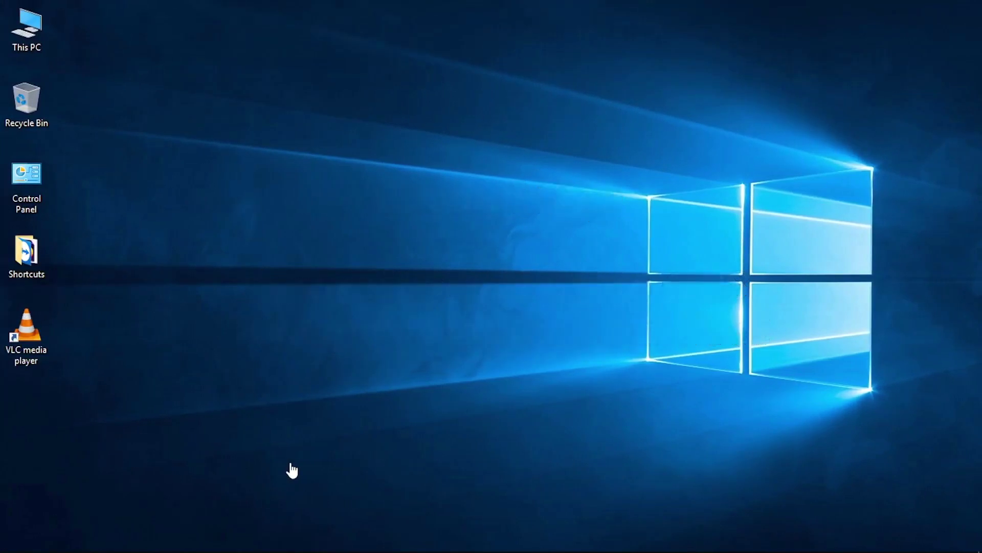
Step: Run OBS-Studio-27.1.3-Full-Installer-x64 from the data (D:) drive, allow it to make changes, and minimize the folder window
{"action": "double_click", "coordinate": [35, 31]}
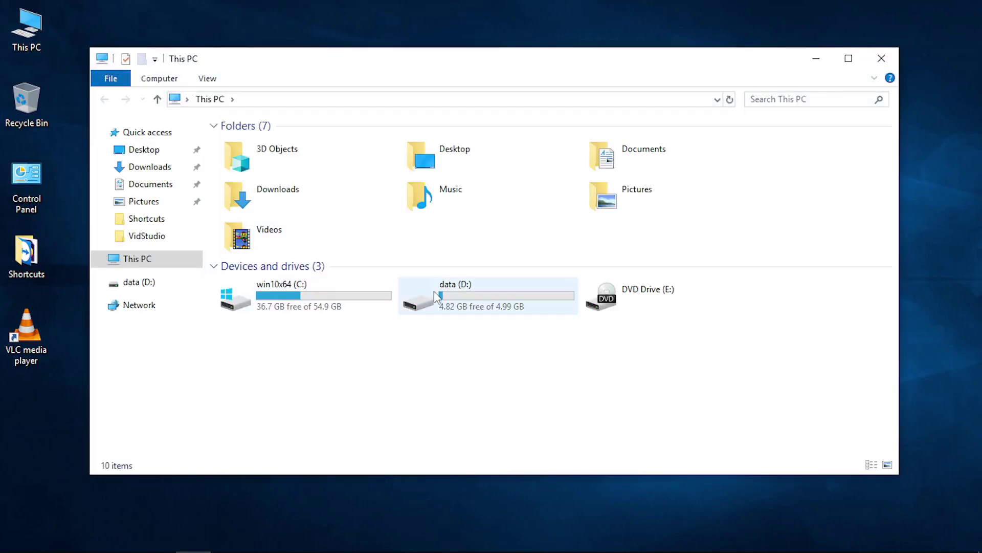
{"action": "double_click", "coordinate": [434, 292]}
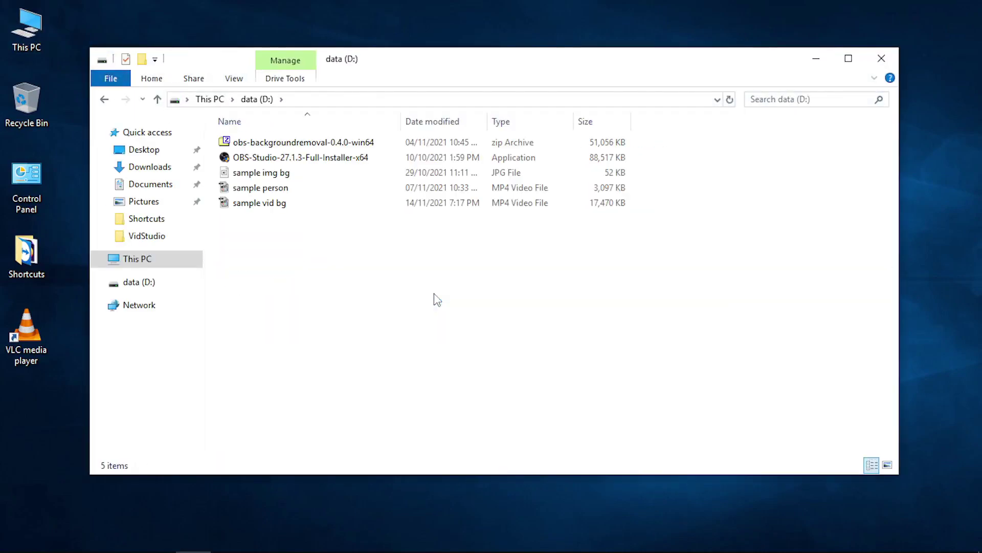
{"action": "left_click", "coordinate": [330, 164]}
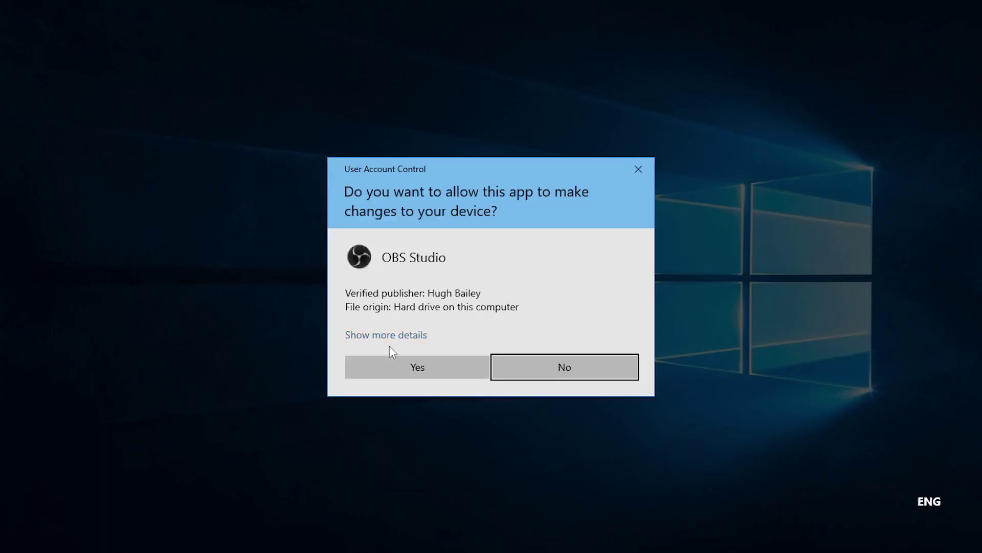
{"action": "left_click", "coordinate": [408, 364]}
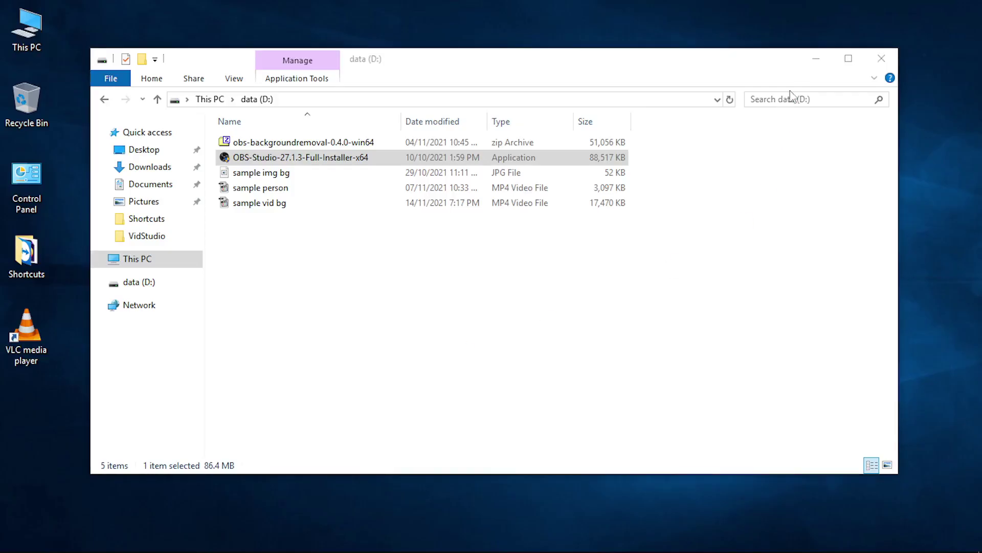
{"action": "left_click", "coordinate": [816, 58]}
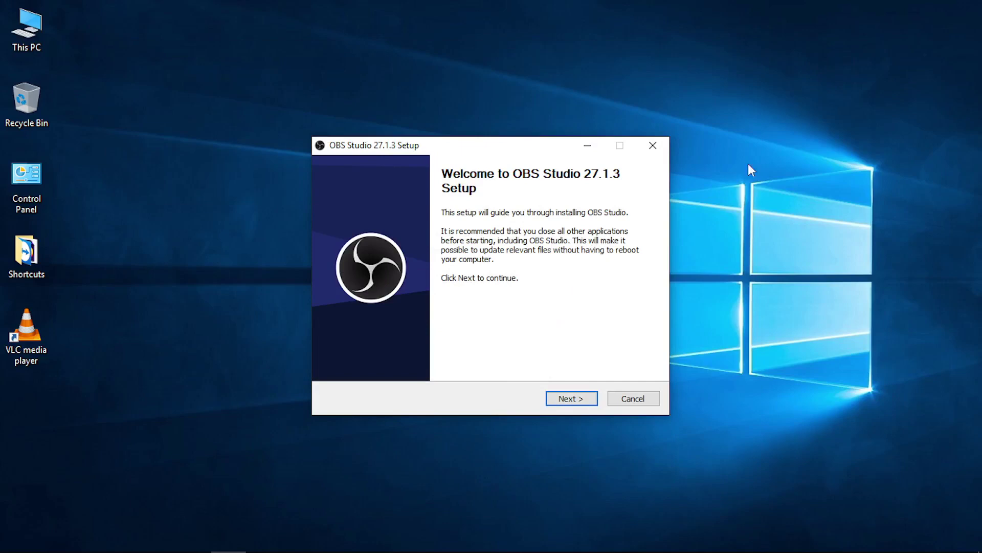
Step: Install OBS Studio 27.1.3 with the default setup options and launch it on finishing
{"action": "left_click", "coordinate": [585, 400]}
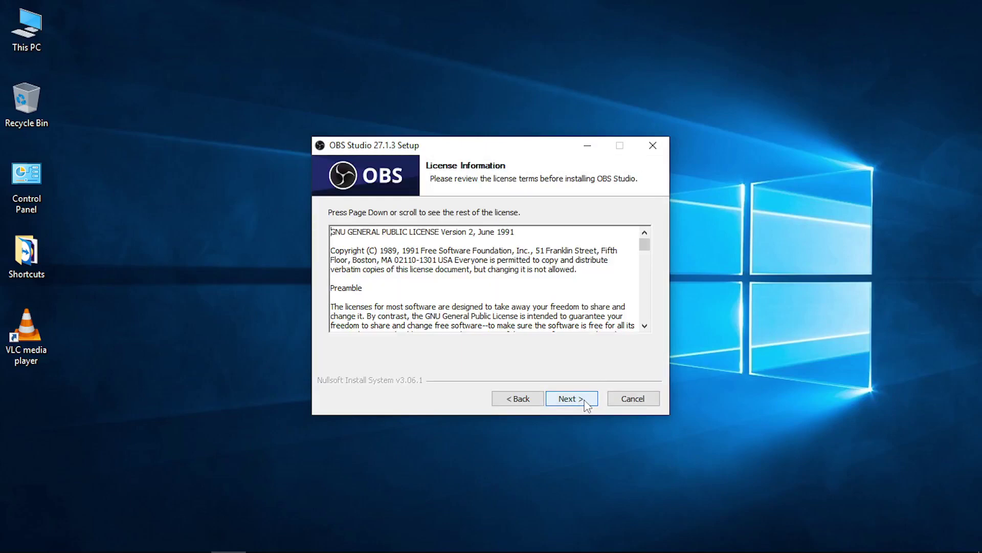
{"action": "left_click", "coordinate": [585, 400]}
{"action": "left_click", "coordinate": [585, 400]}
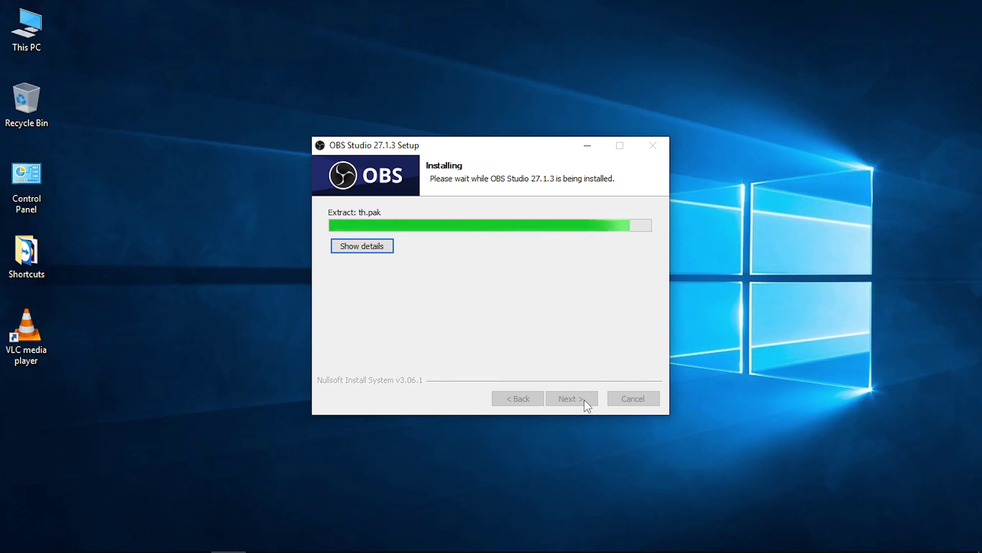
{"action": "left_click", "coordinate": [587, 402]}
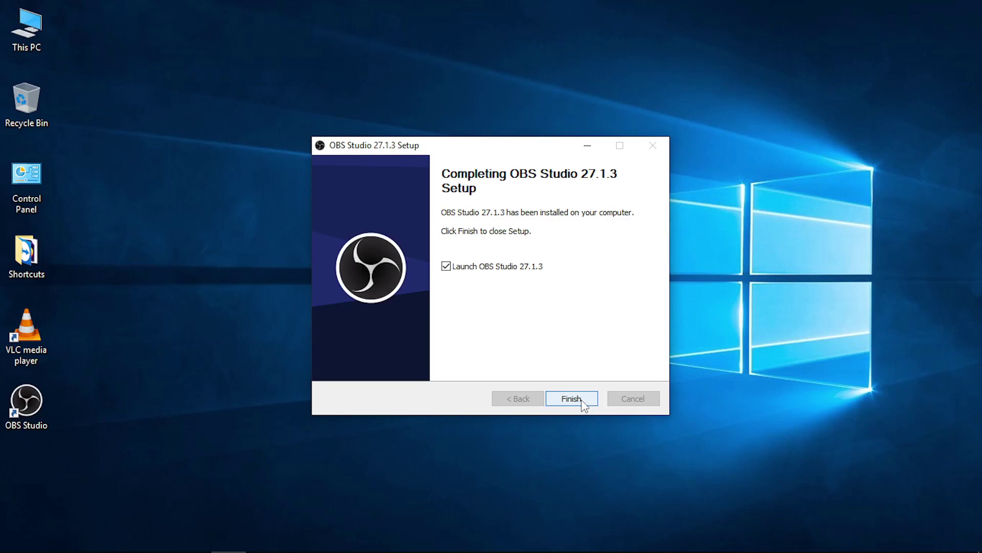
{"action": "left_click", "coordinate": [570, 401]}
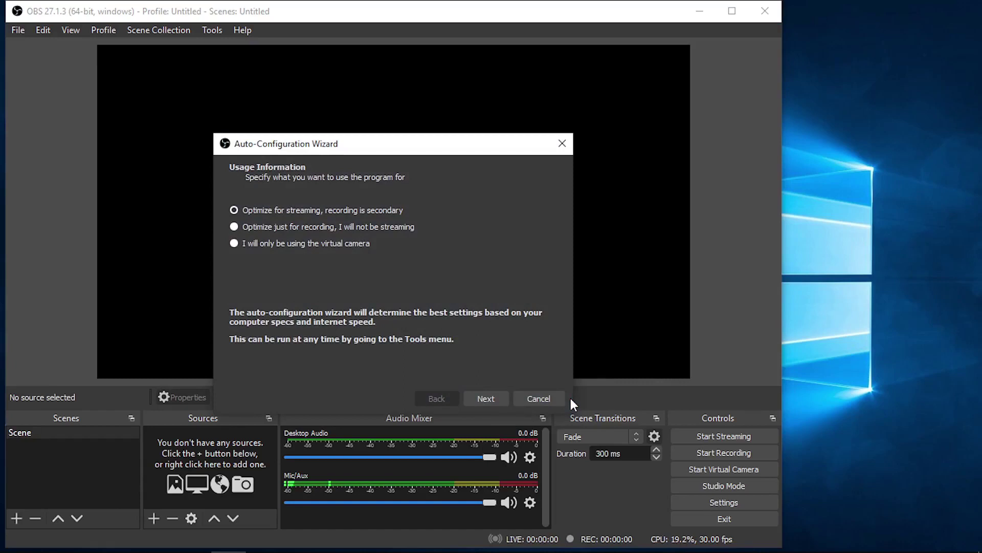
Step: Apply the auto-configuration settings for using only the virtual camera, and move the OBS window toward the middle of the desktop
{"action": "left_click", "coordinate": [348, 243]}
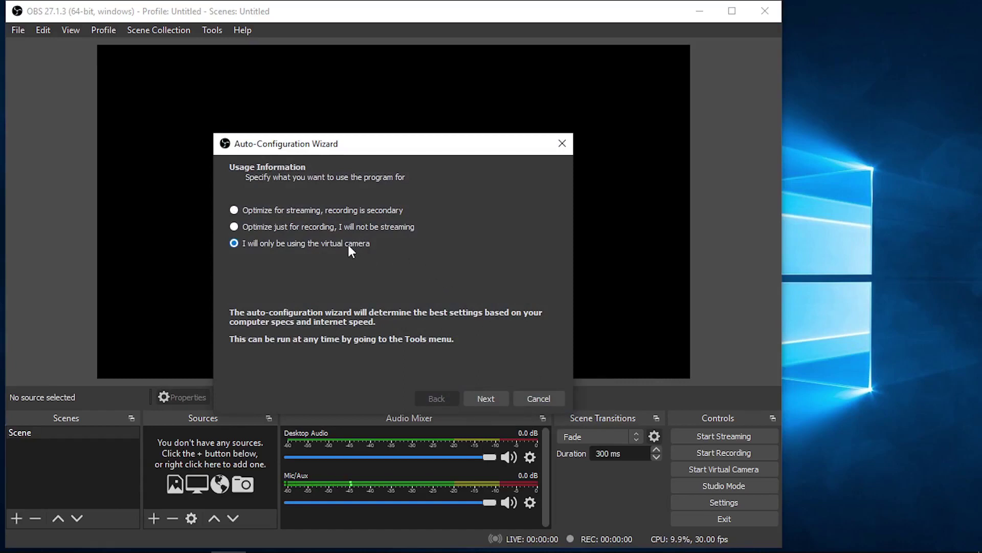
{"action": "left_click", "coordinate": [484, 398]}
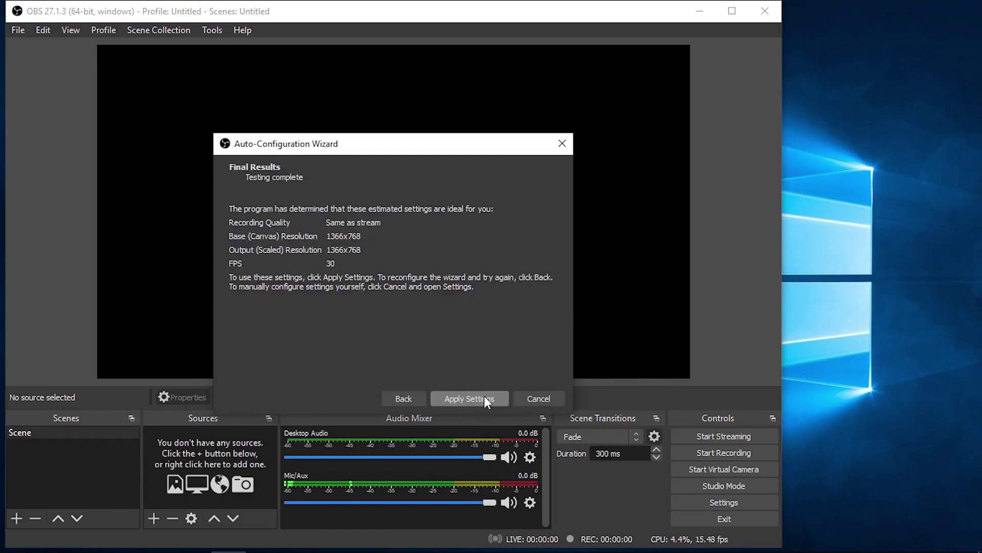
{"action": "left_click", "coordinate": [485, 398]}
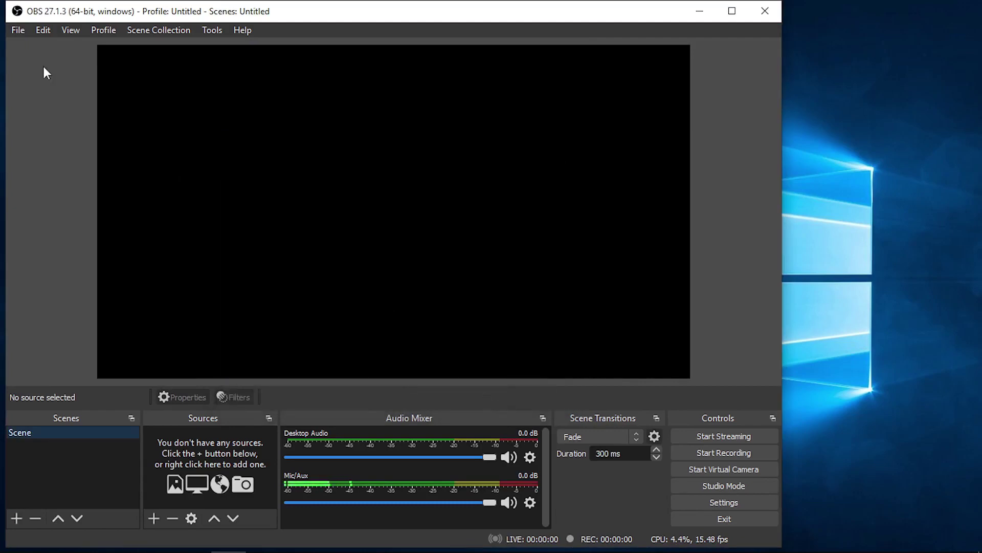
{"action": "left_click_drag", "start_coordinate": [10, 4], "coordinate": [116, 52]}
{"action": "left_click_drag", "start_coordinate": [440, 71], "coordinate": [484, 47]}
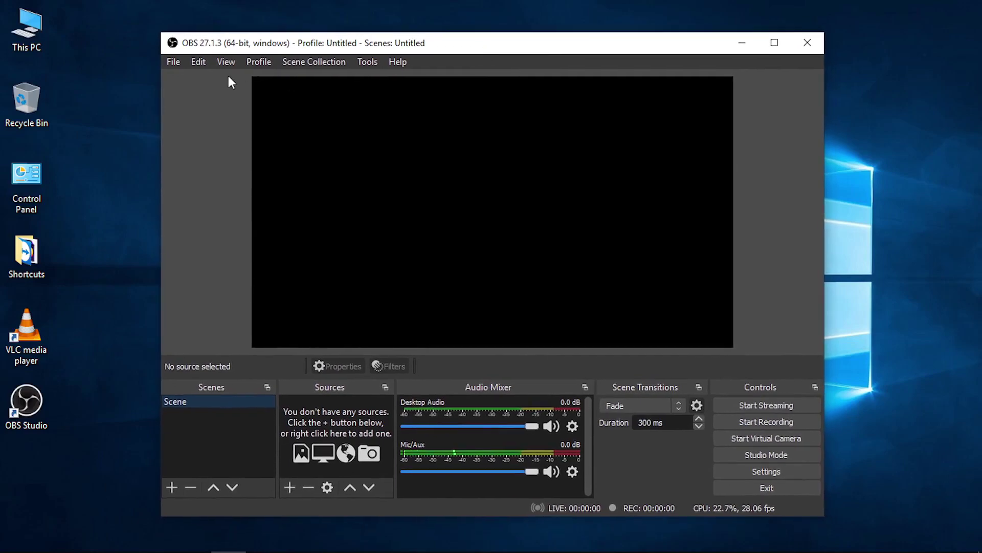
Step: Set the base (canvas) resolution to 640x360 in the OBS video settings
{"action": "left_click", "coordinate": [177, 63]}
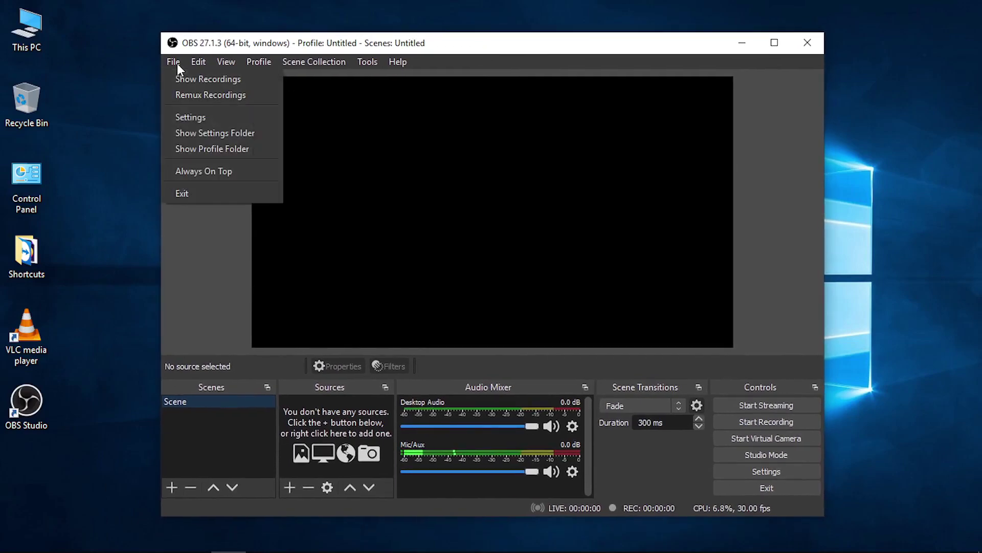
{"action": "left_click", "coordinate": [186, 116]}
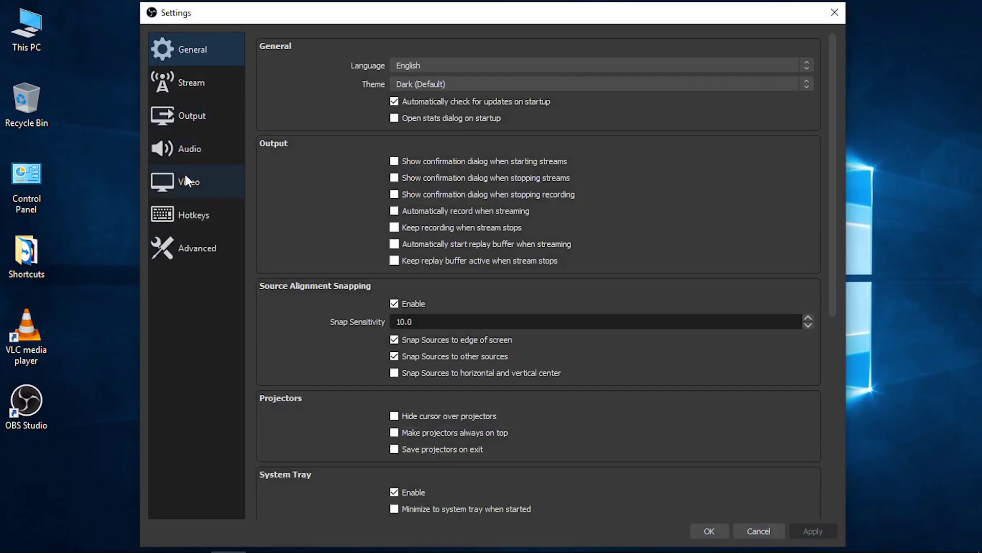
{"action": "left_click", "coordinate": [186, 181]}
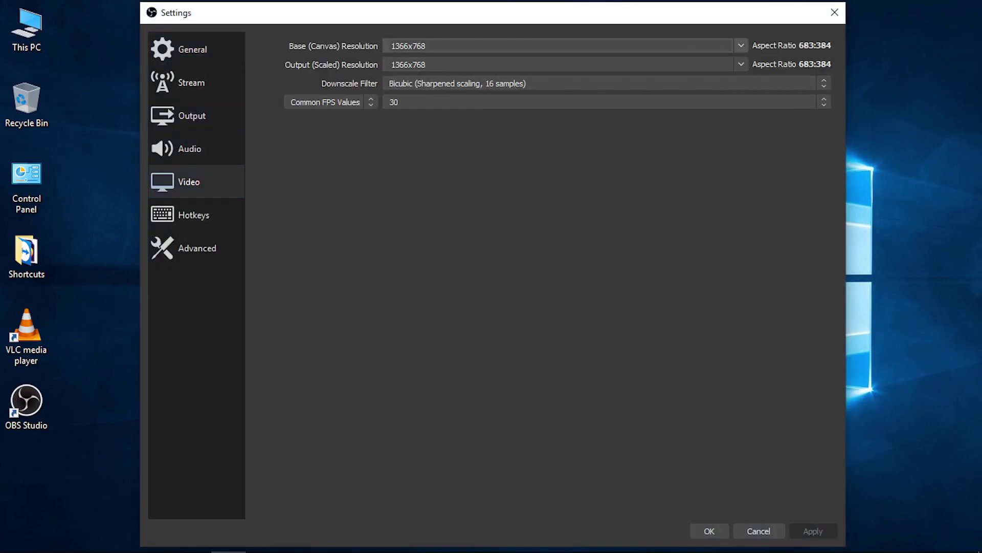
{"action": "key", "text": "ctrl+a"}
{"action": "type", "text": "640x360"}
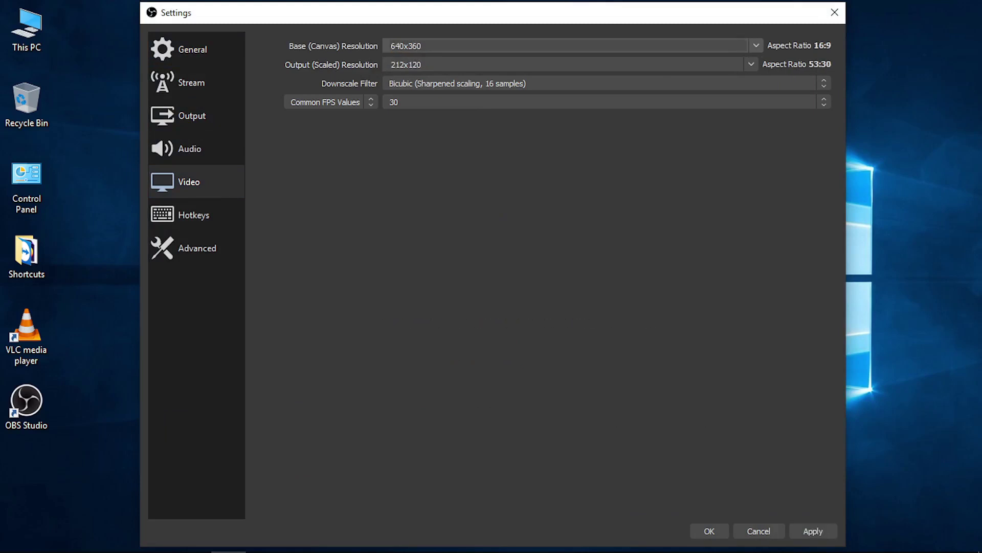
Step: Copy the base (canvas) resolution value and paste it as the output (scaled) resolution, setting it to 640x360
{"action": "key", "text": "ctrl+a"}
{"action": "right_click", "coordinate": [398, 44]}
{"action": "left_click", "coordinate": [411, 108]}
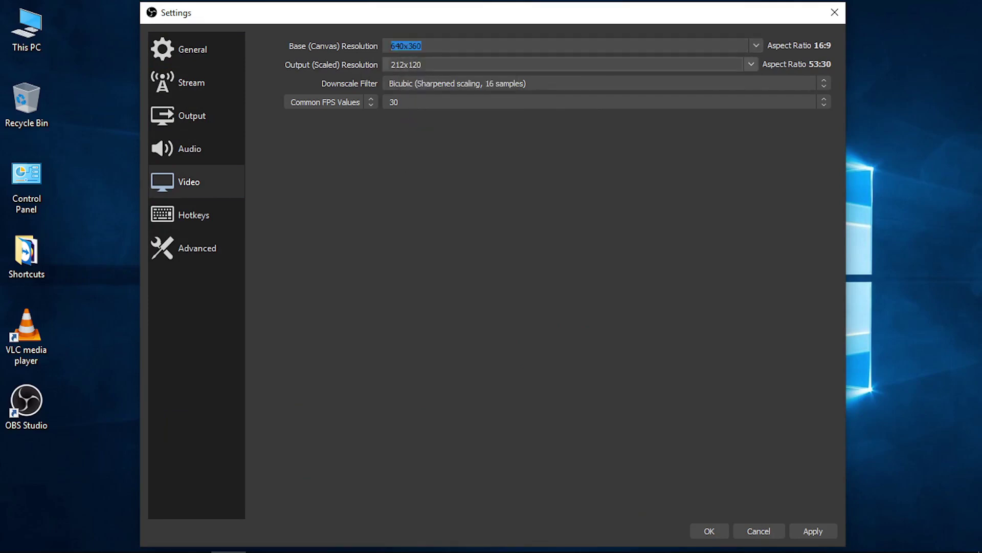
{"action": "left_click_drag", "start_coordinate": [423, 65], "coordinate": [391, 64]}
{"action": "right_click", "coordinate": [392, 63]}
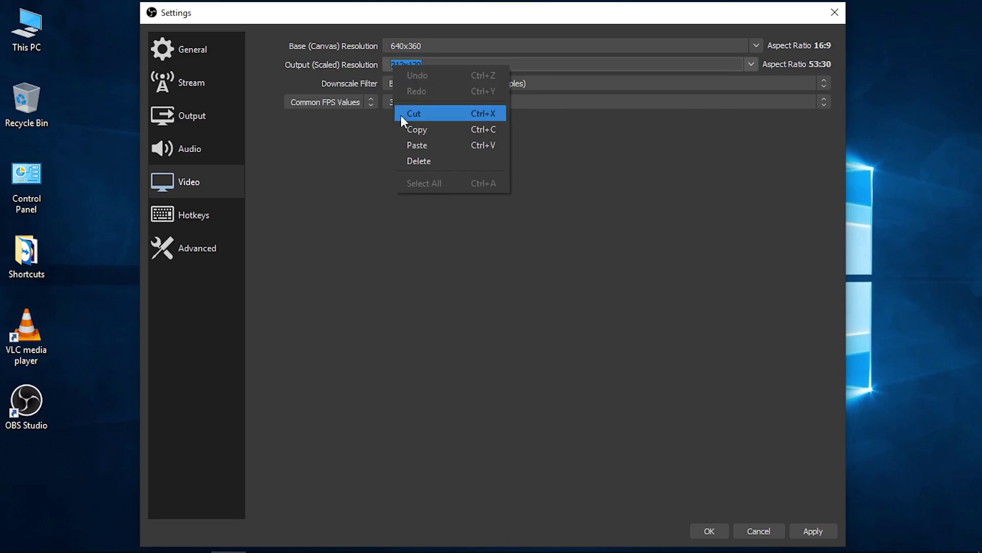
{"action": "left_click", "coordinate": [404, 143]}
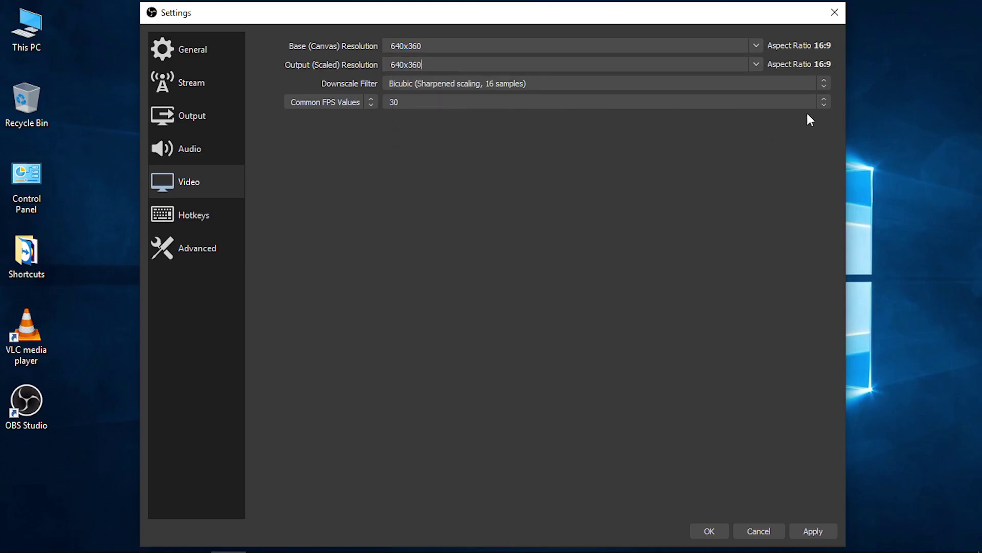
Step: Set the common FPS value to 25 PAL, then apply the video settings and close the settings window
{"action": "left_click", "coordinate": [824, 103]}
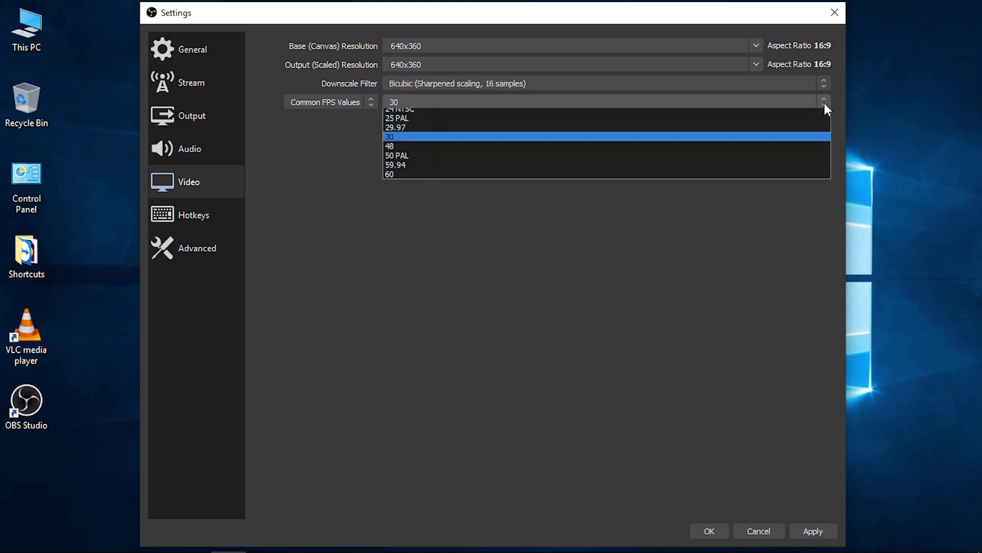
{"action": "left_click", "coordinate": [803, 145]}
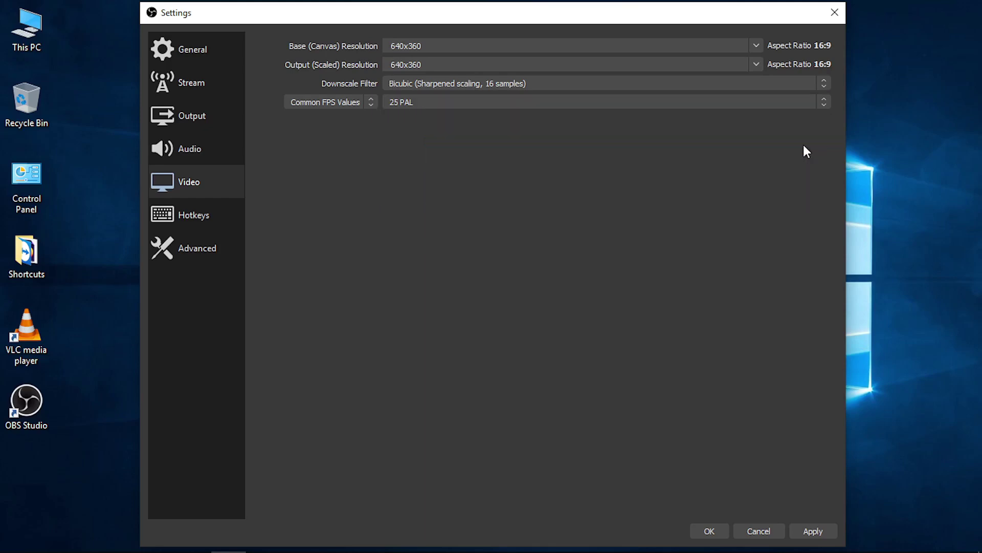
{"action": "left_click", "coordinate": [812, 537]}
{"action": "left_click", "coordinate": [710, 530]}
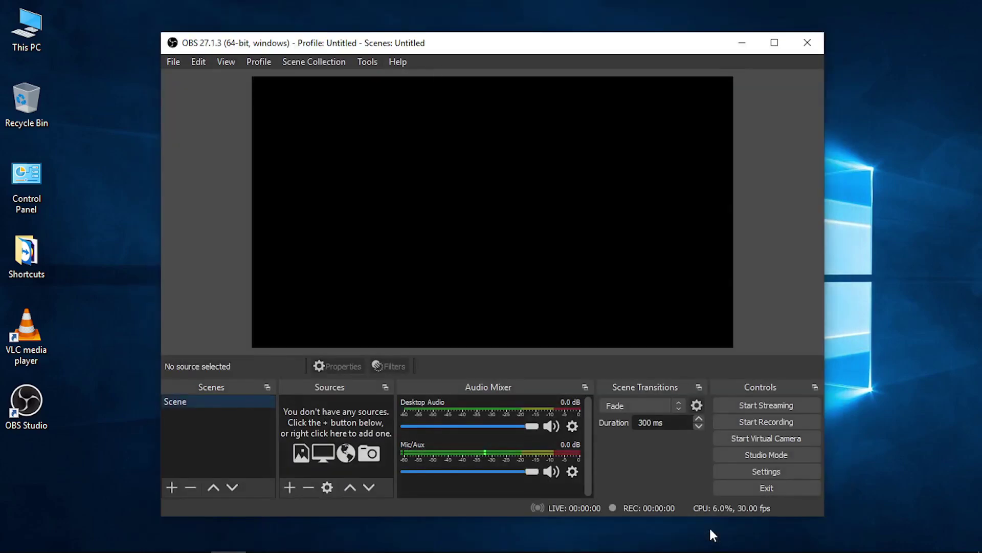
Step: Add a new media source named "sample person" to the scene
{"action": "left_click", "coordinate": [288, 486]}
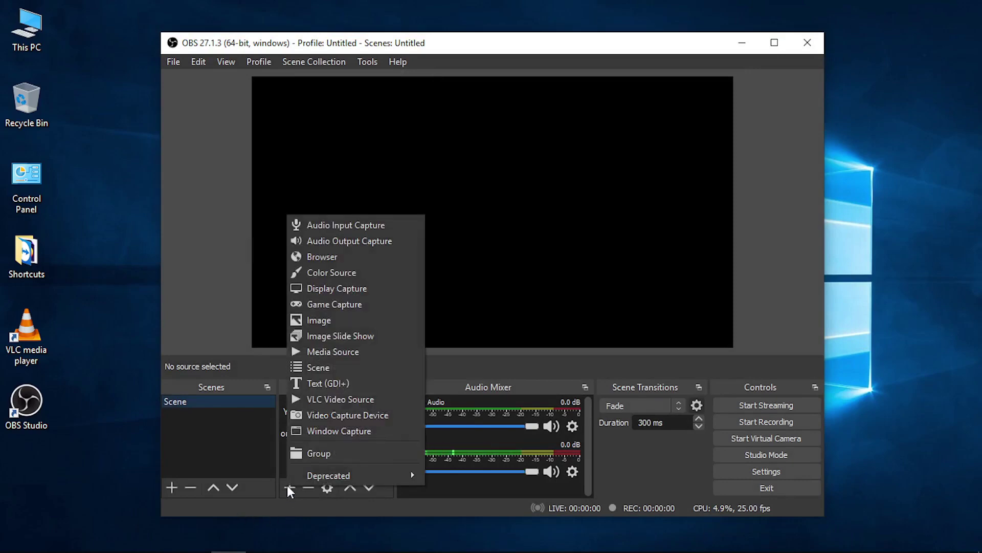
{"action": "left_click", "coordinate": [314, 352]}
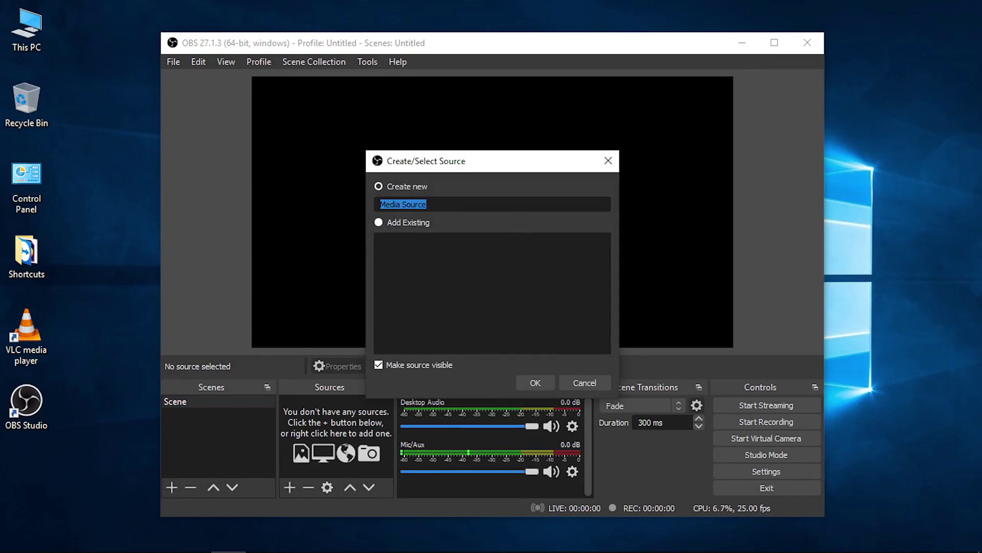
{"action": "type", "text": "sample person"}
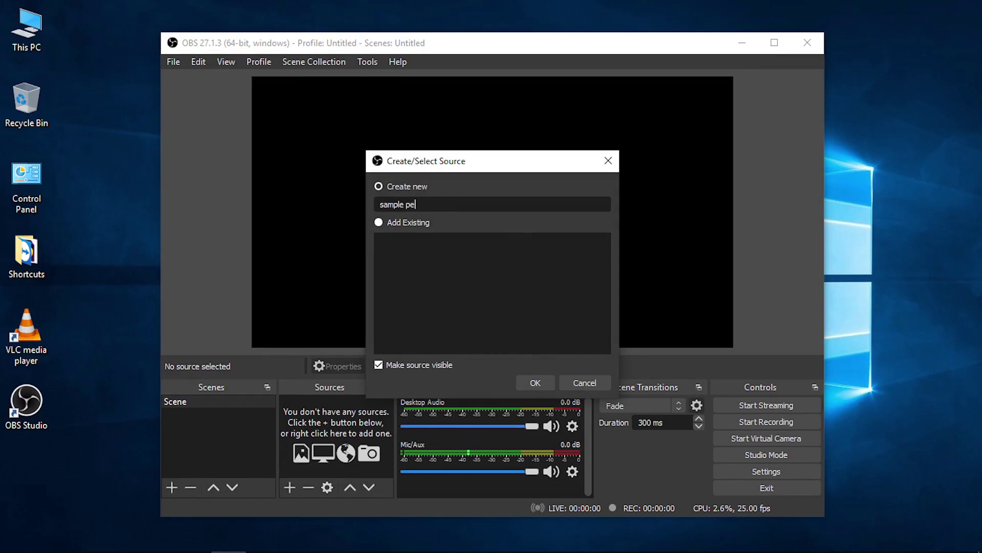
{"action": "left_click", "coordinate": [544, 385]}
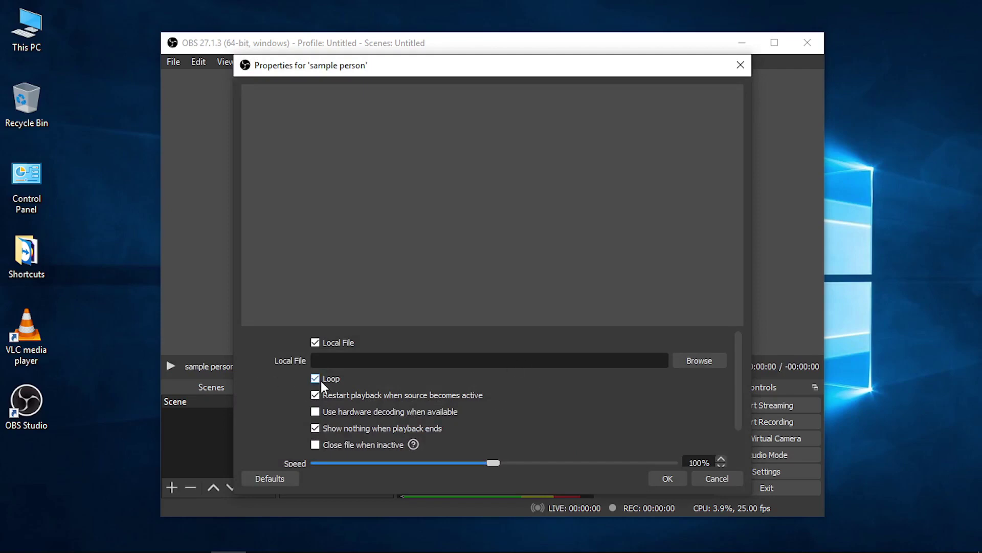
Step: Load sample person.mp4 from the data (D:) drive as the media source's local file and accept its properties
{"action": "left_click", "coordinate": [699, 361]}
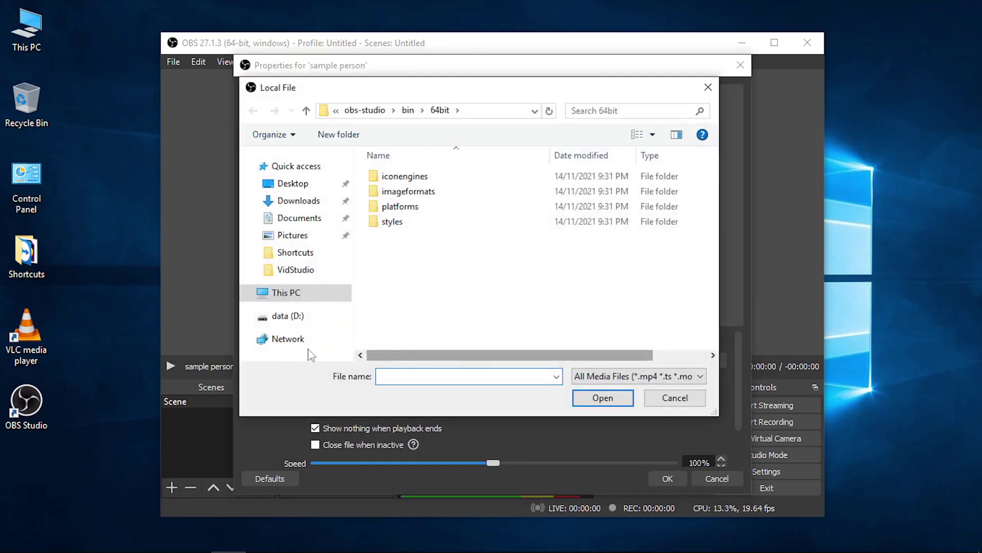
{"action": "left_click", "coordinate": [291, 319]}
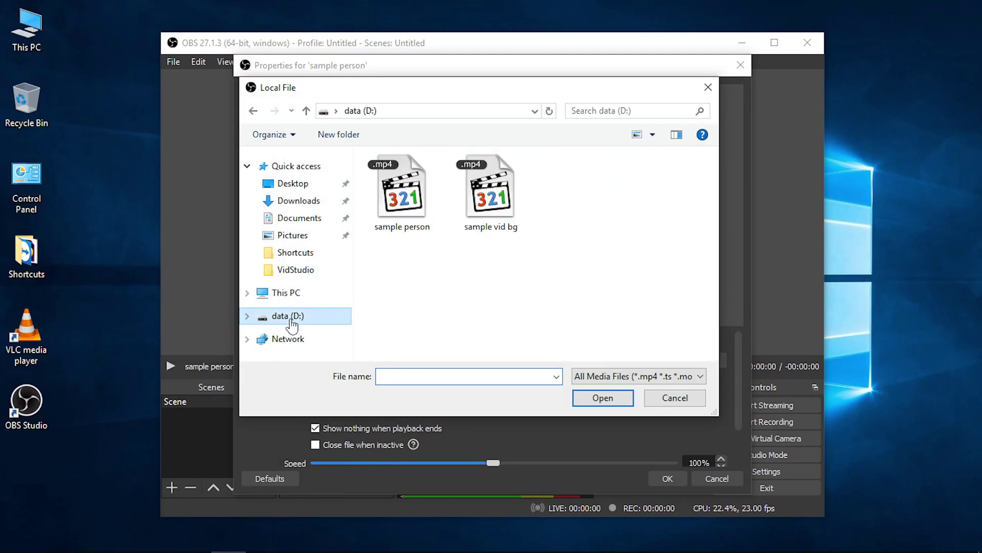
{"action": "left_click", "coordinate": [411, 197]}
{"action": "left_click", "coordinate": [593, 397]}
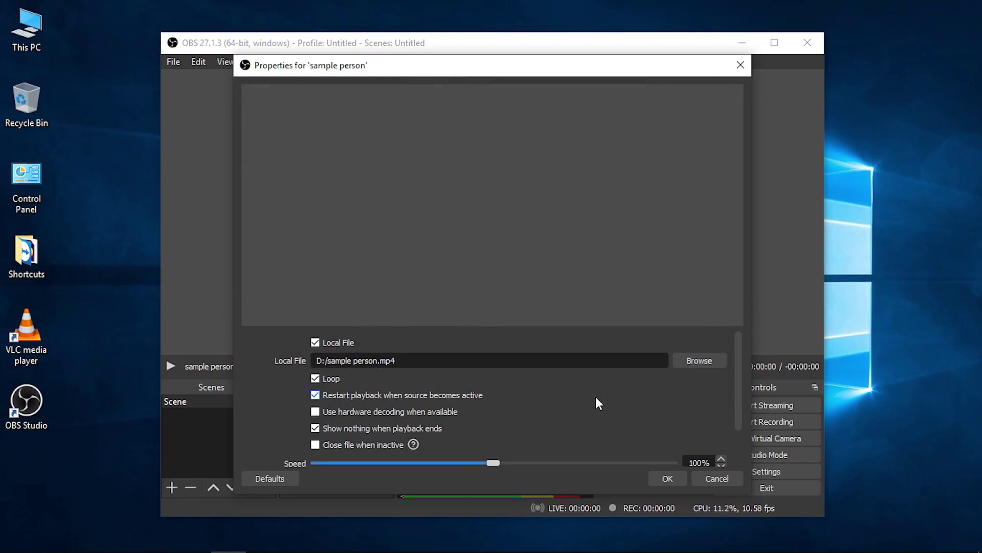
{"action": "left_click", "coordinate": [666, 479]}
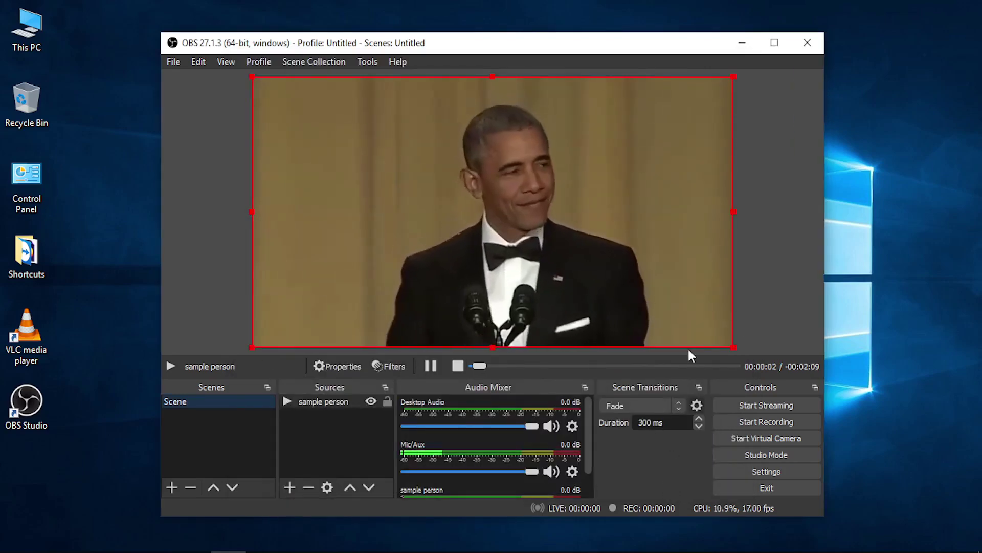
Step: Check which audio/video filters are available for the sample person source, then close its filters window
{"action": "left_click", "coordinate": [324, 401]}
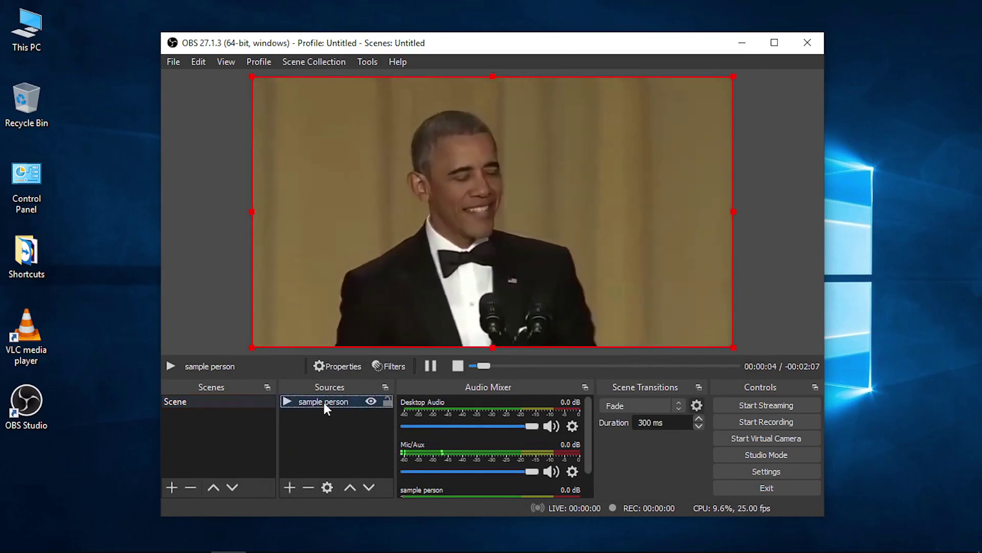
{"action": "left_click", "coordinate": [395, 368]}
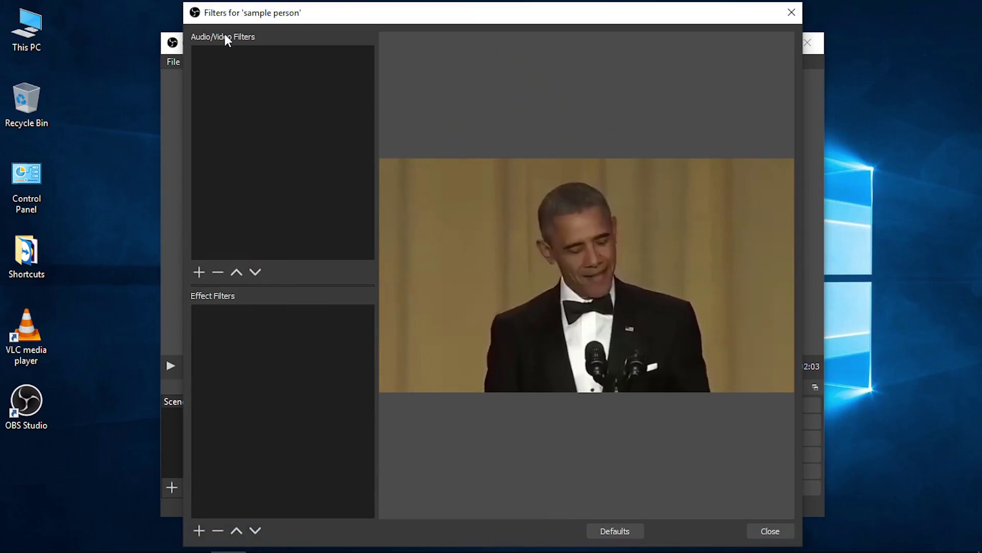
{"action": "left_click", "coordinate": [199, 272]}
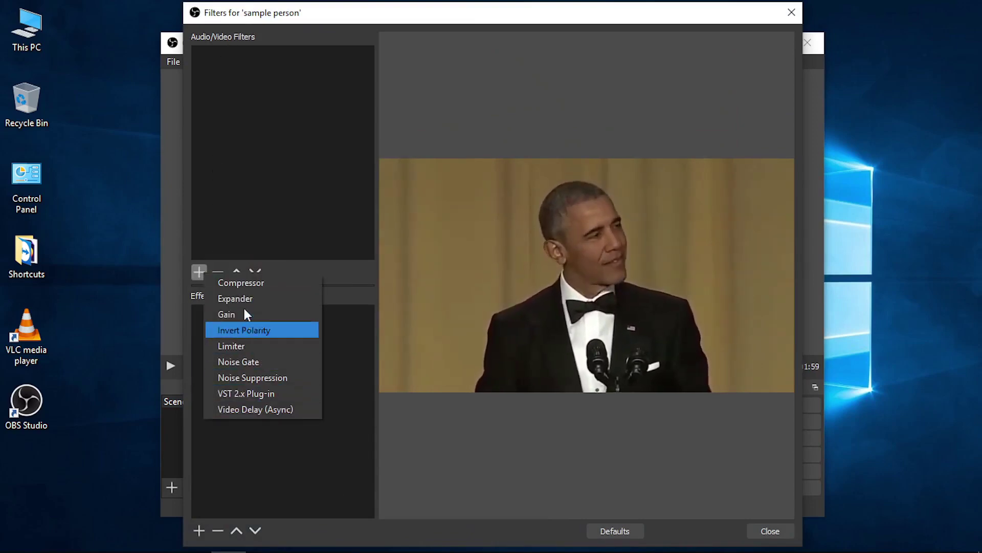
{"action": "left_click", "coordinate": [236, 183]}
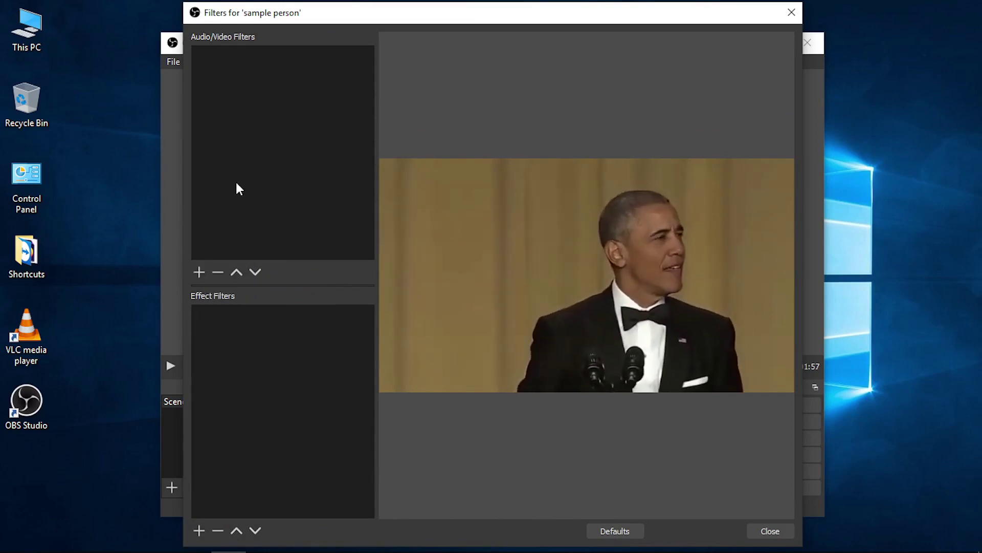
{"action": "left_click", "coordinate": [758, 529]}
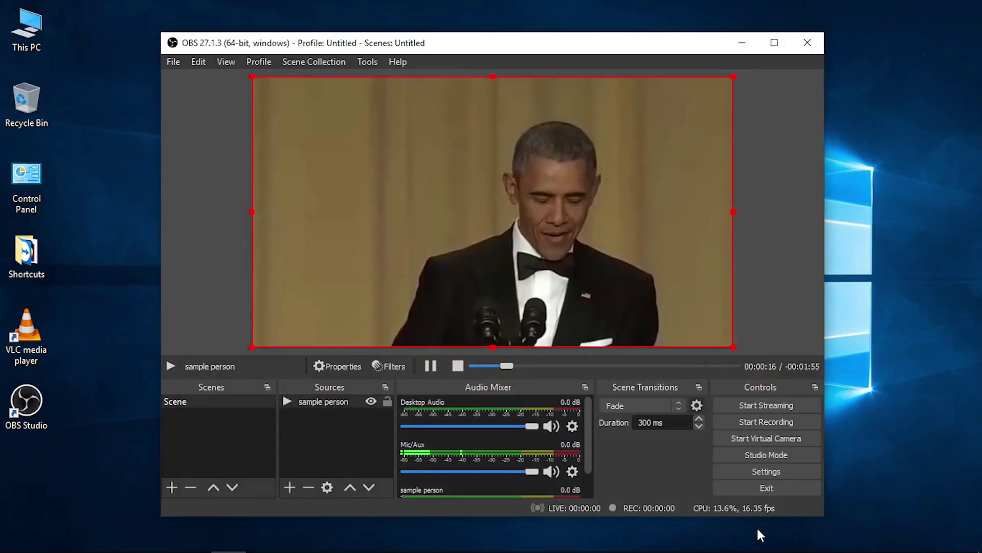
Step: Exit OBS Studio and open the data (D:) drive in File Explorer
{"action": "left_click", "coordinate": [174, 58]}
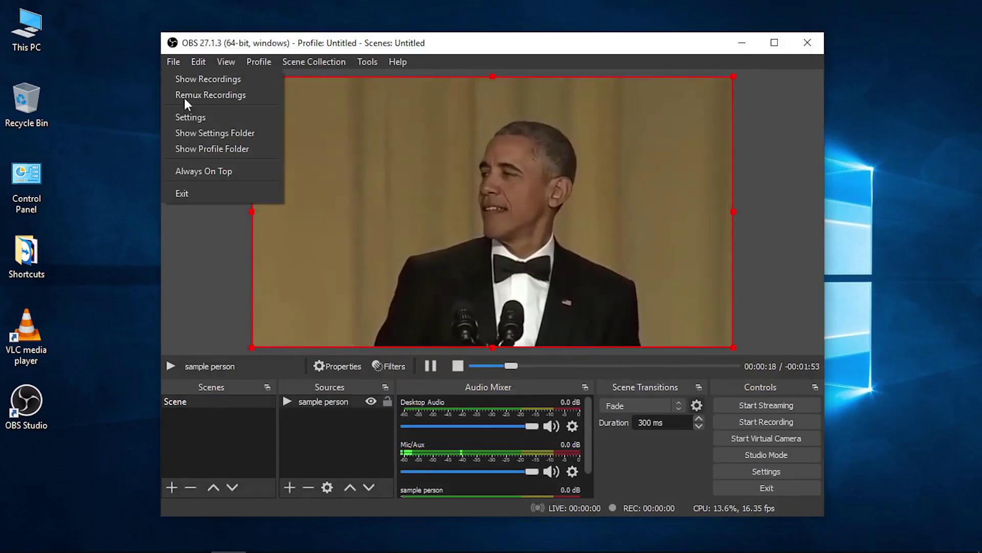
{"action": "left_click", "coordinate": [195, 194]}
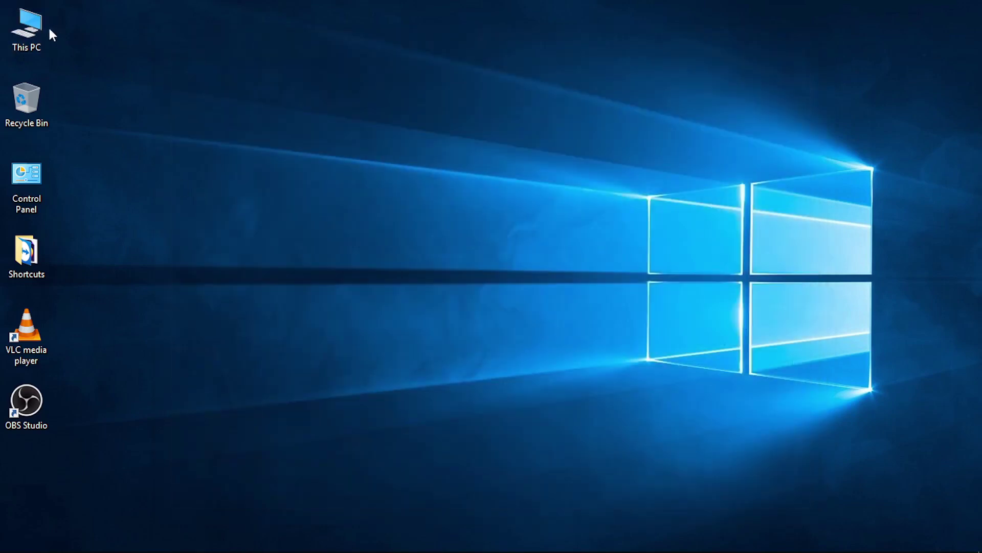
{"action": "double_click", "coordinate": [32, 24]}
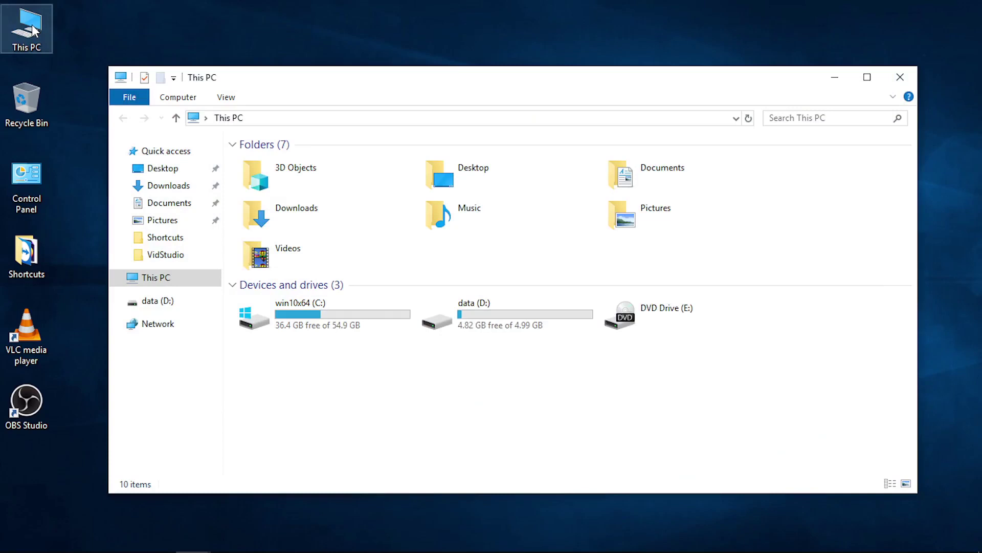
{"action": "double_click", "coordinate": [464, 323]}
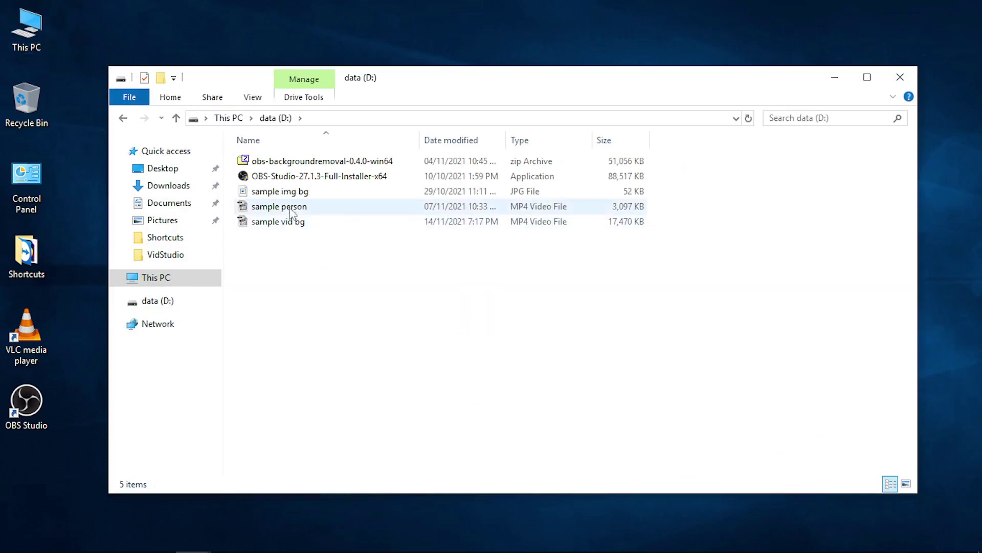
Step: Extract the obs-backgroundremoval-0.4.0-win64 zip archive with 7-Zip into a folder of the same name
{"action": "left_click", "coordinate": [295, 169]}
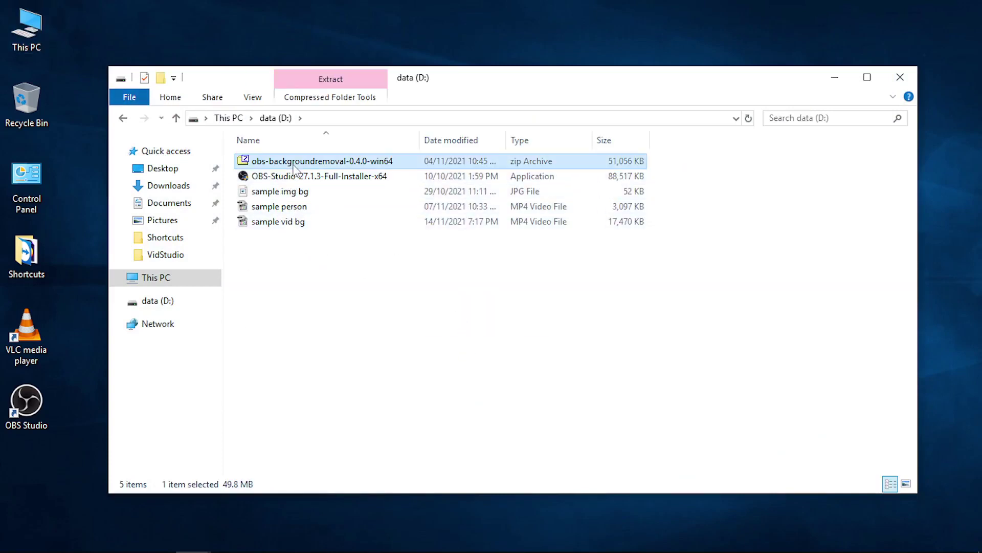
{"action": "right_click", "coordinate": [293, 164]}
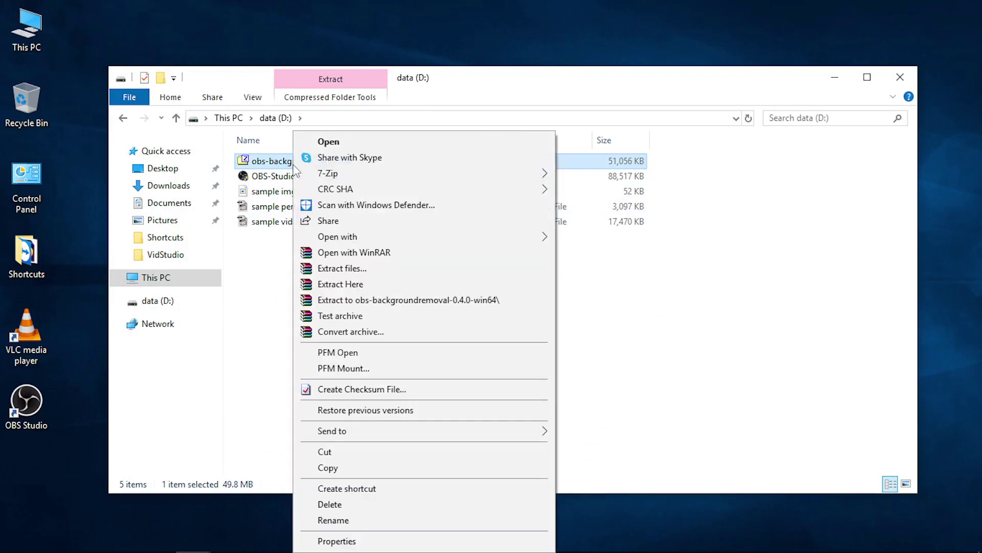
{"action": "mouse_move", "coordinate": [361, 179]}
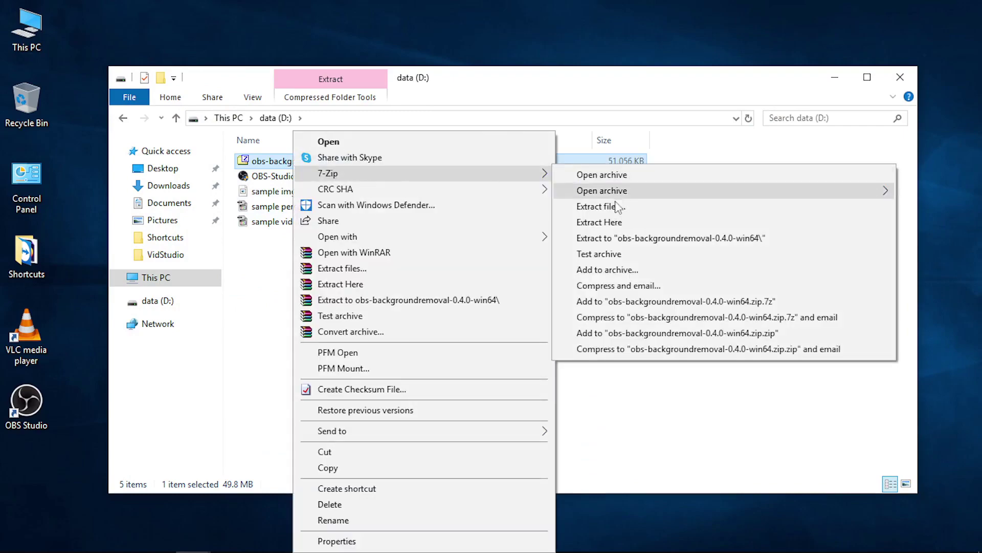
{"action": "left_click", "coordinate": [614, 238]}
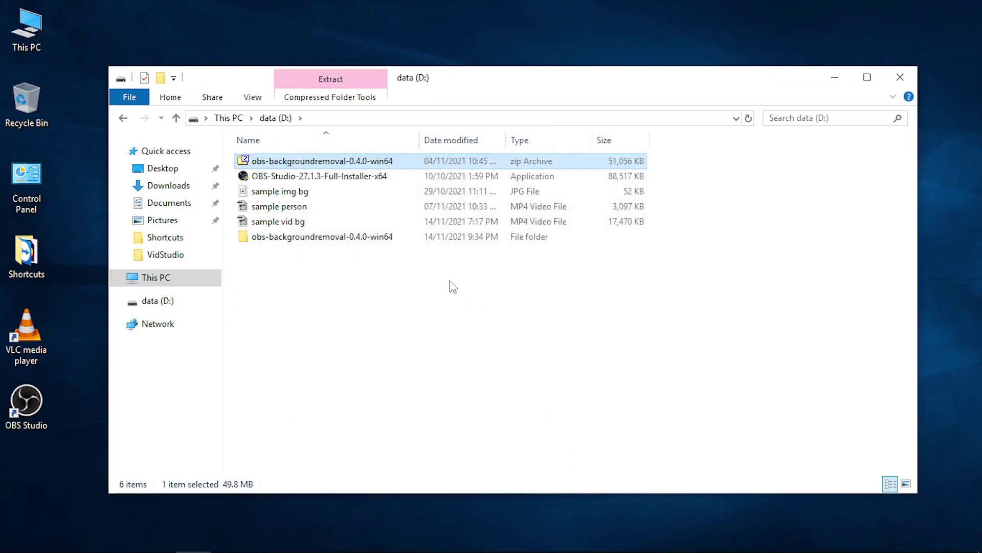
Step: Copy the data and obs-plugins folders from the extracted obs-backgroundremoval-0.4.0-win64 folder
{"action": "double_click", "coordinate": [331, 241]}
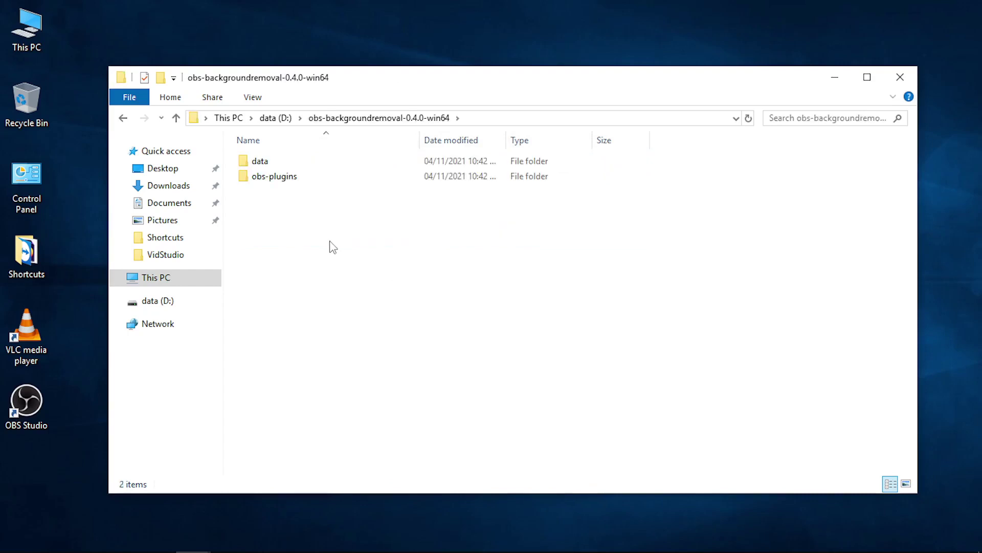
{"action": "left_click_drag", "start_coordinate": [275, 198], "coordinate": [250, 163]}
{"action": "right_click", "coordinate": [256, 167]}
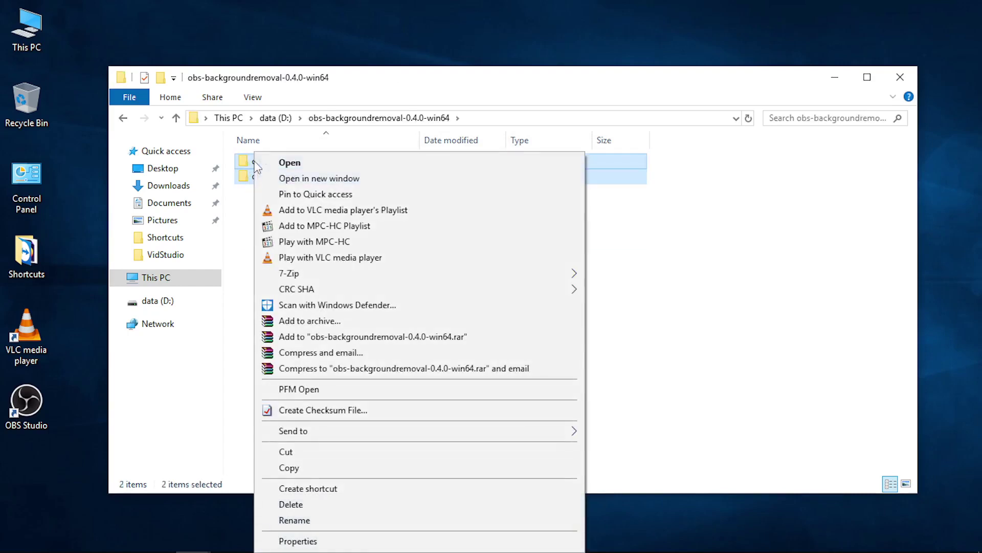
{"action": "left_click", "coordinate": [306, 468]}
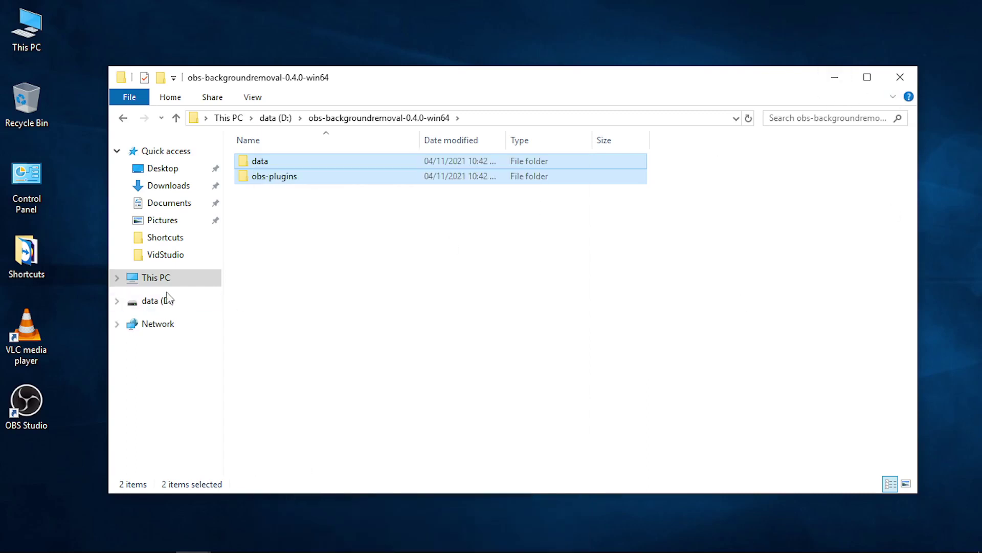
Step: Paste the copied data and obs-plugins folders into C:\Program Files\obs-studio, granting administrator permission for all items, and close File Explorer
{"action": "left_click", "coordinate": [117, 277]}
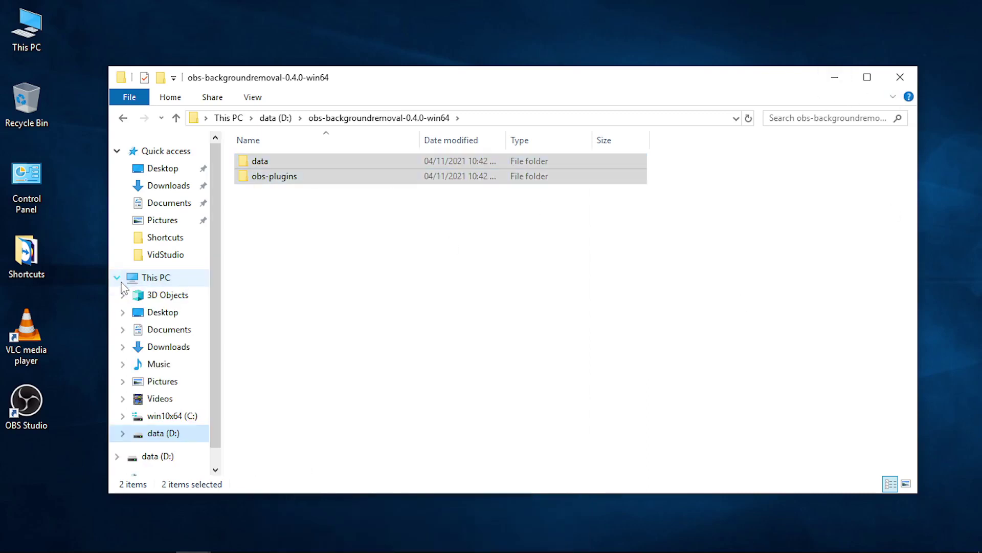
{"action": "left_click", "coordinate": [164, 417]}
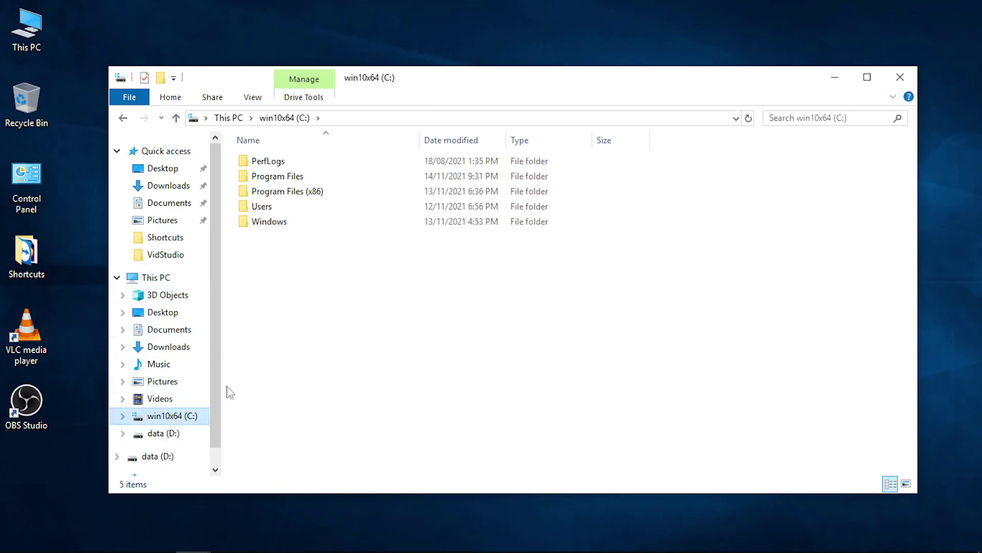
{"action": "double_click", "coordinate": [276, 177]}
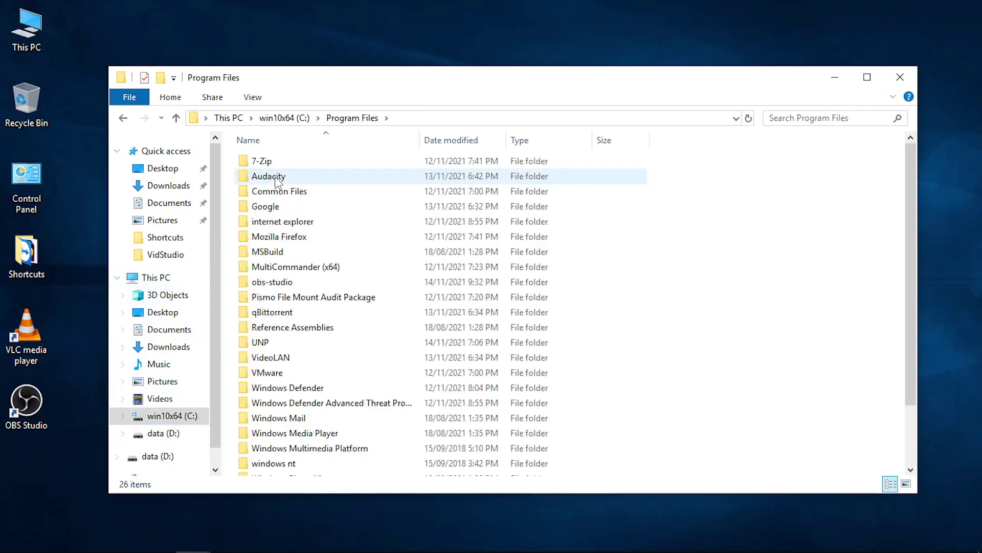
{"action": "double_click", "coordinate": [276, 281]}
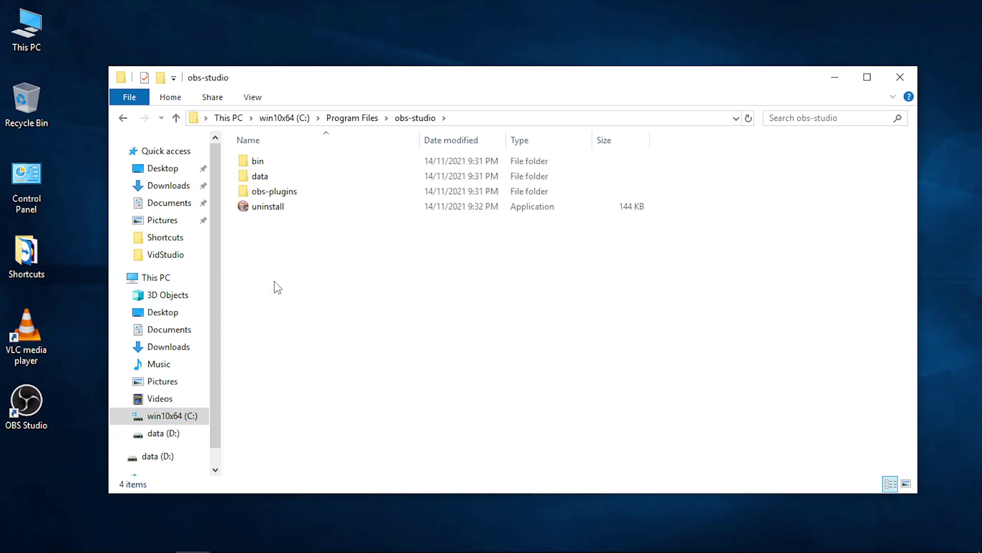
{"action": "left_click", "coordinate": [170, 100]}
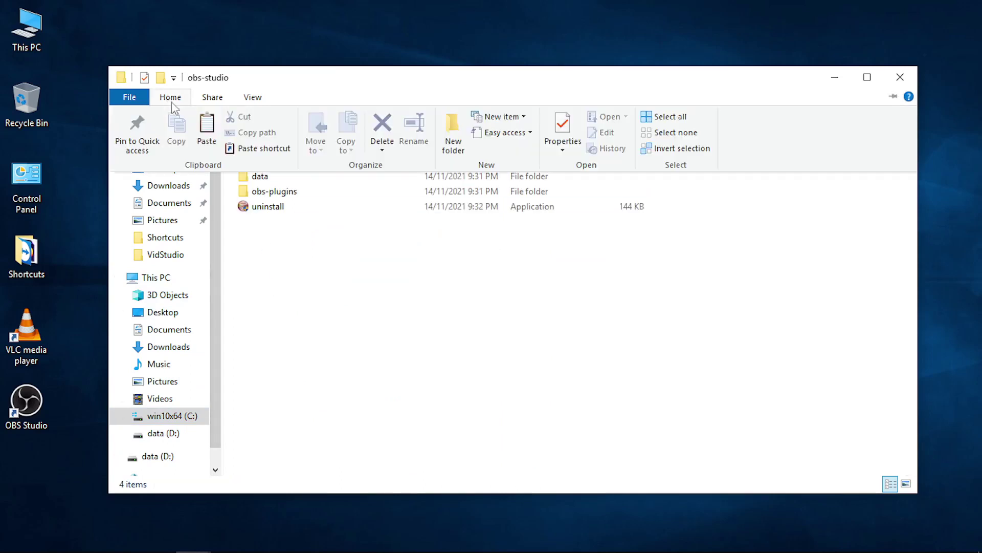
{"action": "left_click", "coordinate": [205, 125]}
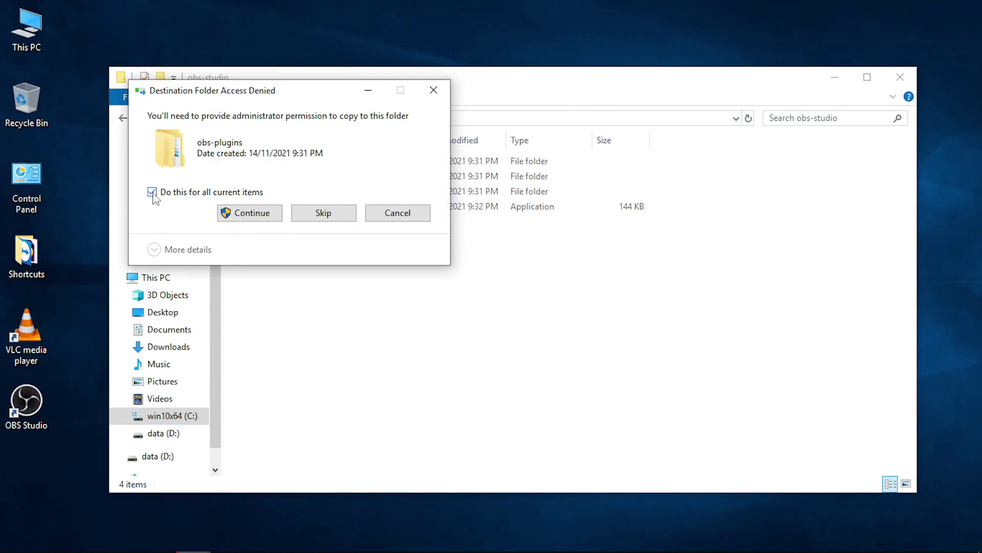
{"action": "left_click", "coordinate": [253, 213]}
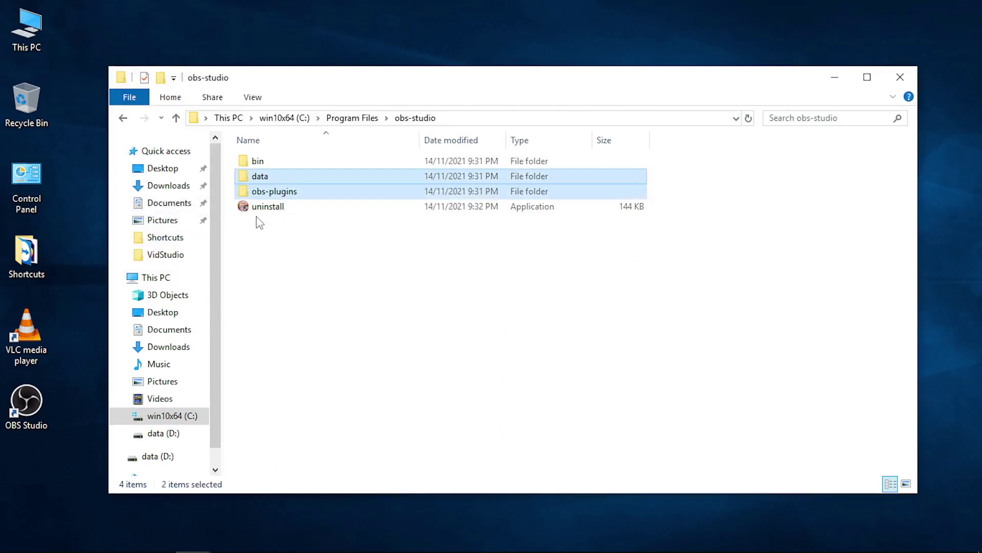
{"action": "left_click", "coordinate": [913, 80]}
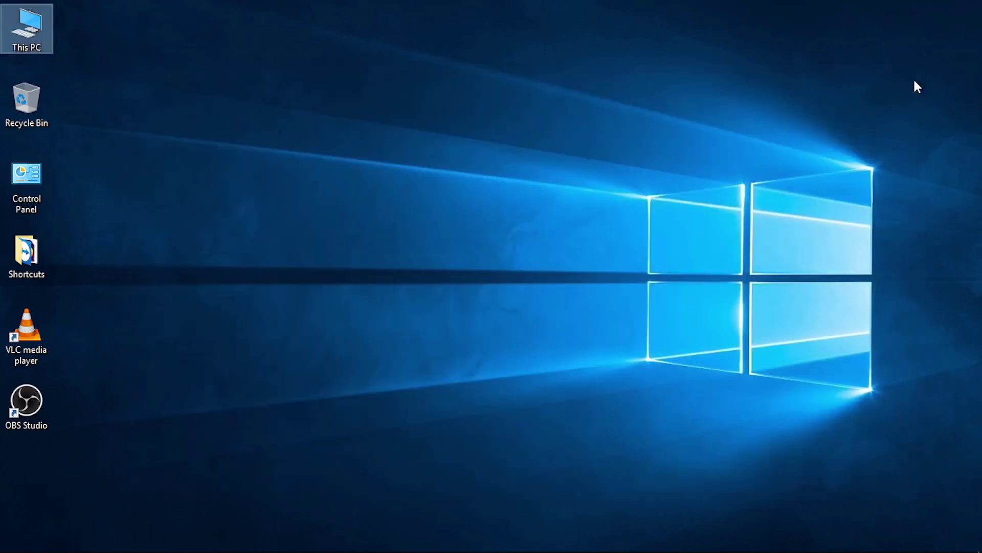
Step: Launch OBS Studio and add a Background Removal audio/video filter to the sample person source, keeping its default name
{"action": "double_click", "coordinate": [44, 397]}
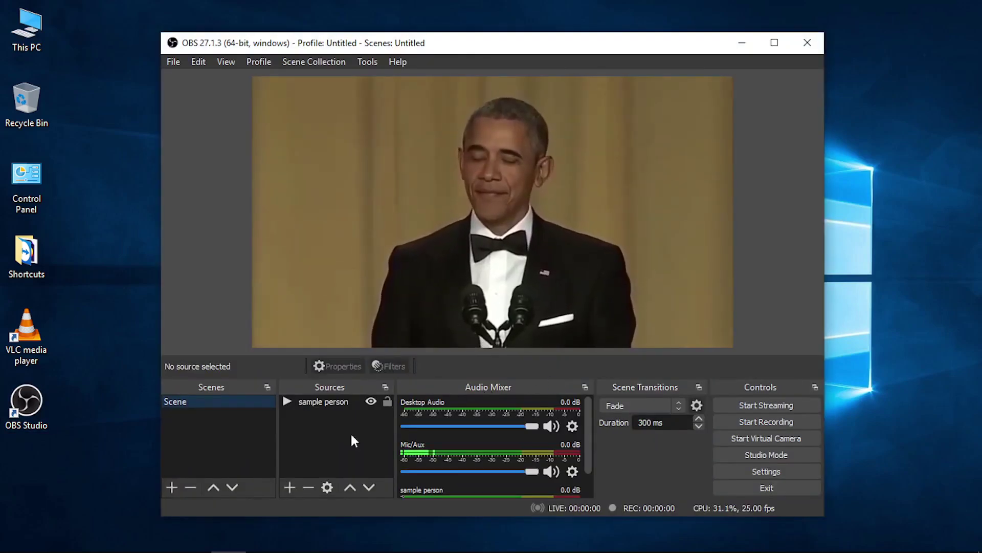
{"action": "left_click", "coordinate": [325, 401]}
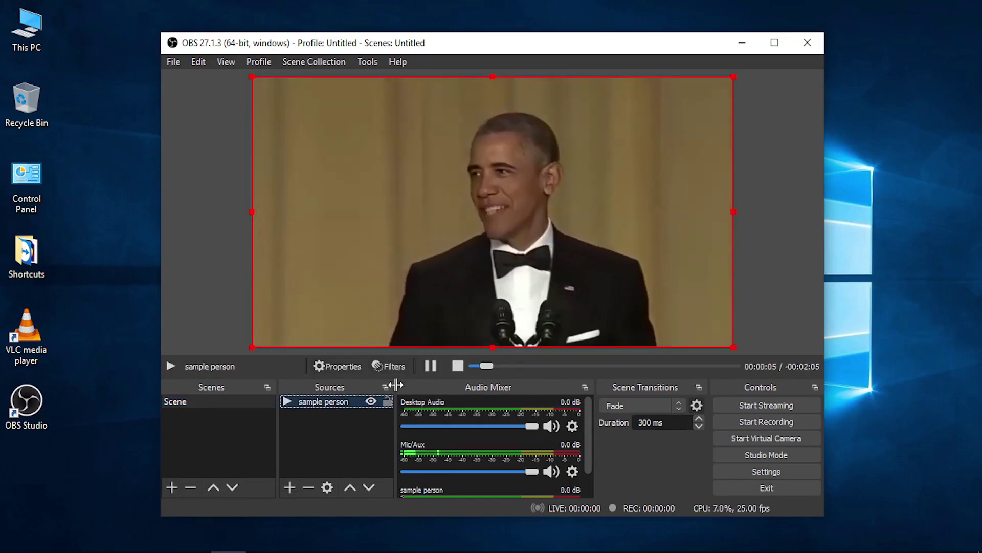
{"action": "left_click", "coordinate": [396, 367]}
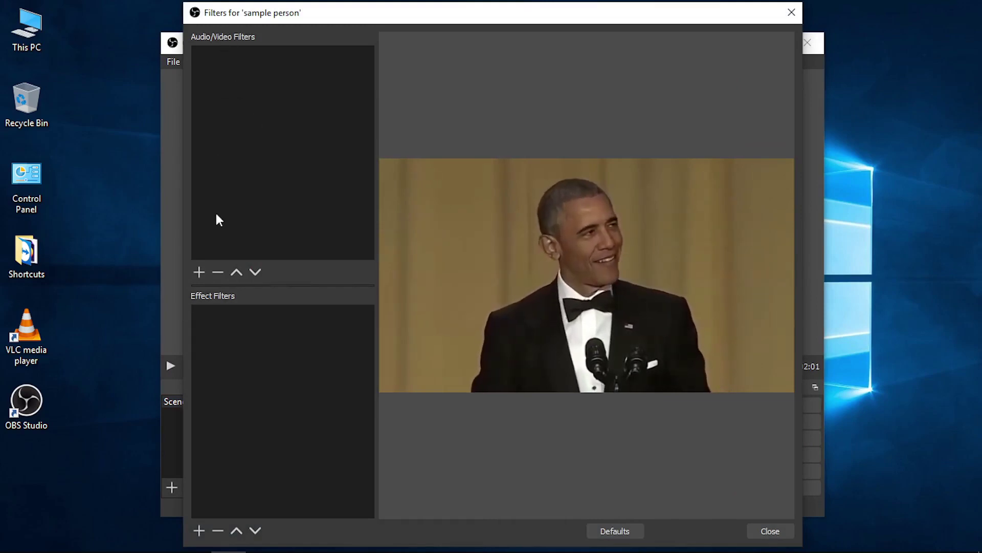
{"action": "left_click", "coordinate": [205, 269]}
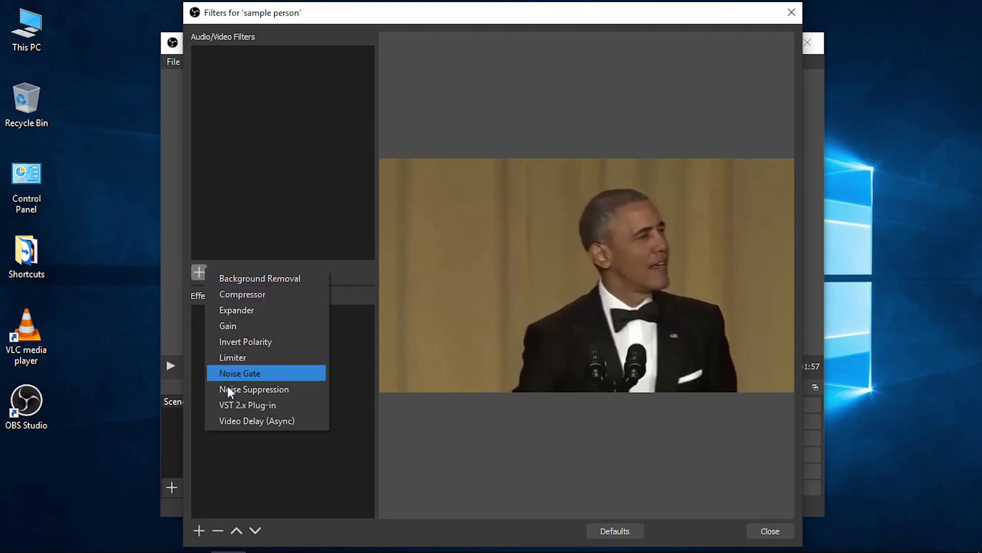
{"action": "left_click", "coordinate": [233, 279]}
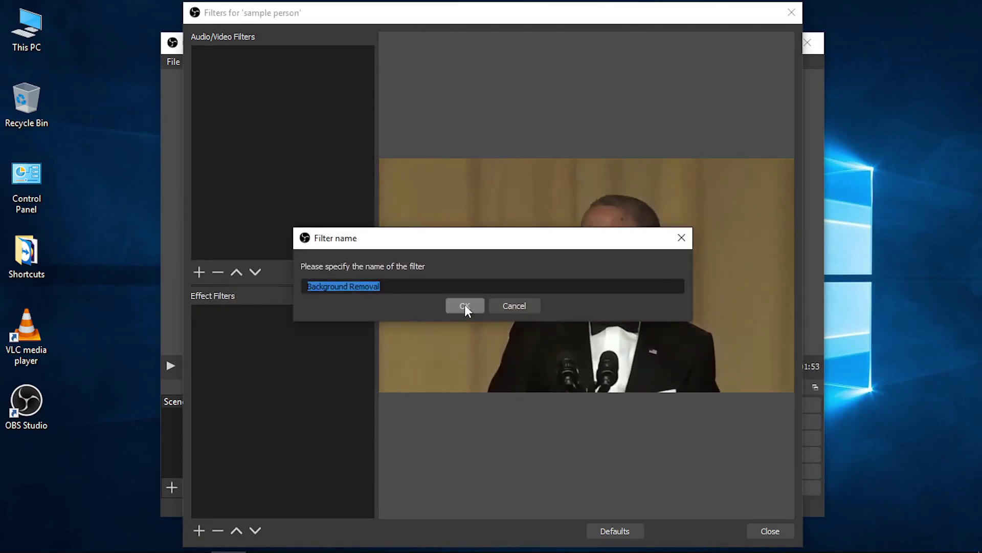
{"action": "left_click", "coordinate": [465, 306]}
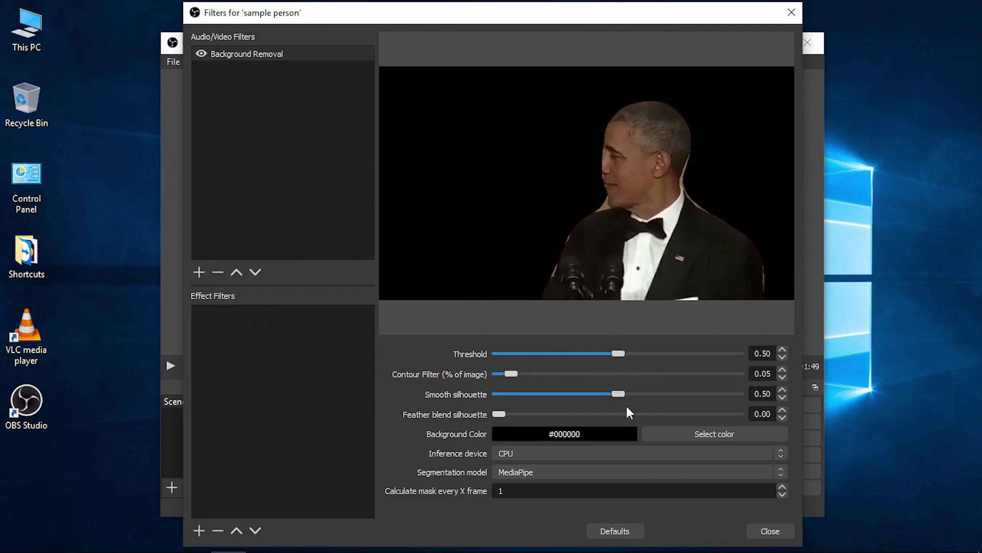
Step: Examine the Background Removal filter's background color, inference device and segmentation model options without changing them
{"action": "left_click", "coordinate": [689, 433]}
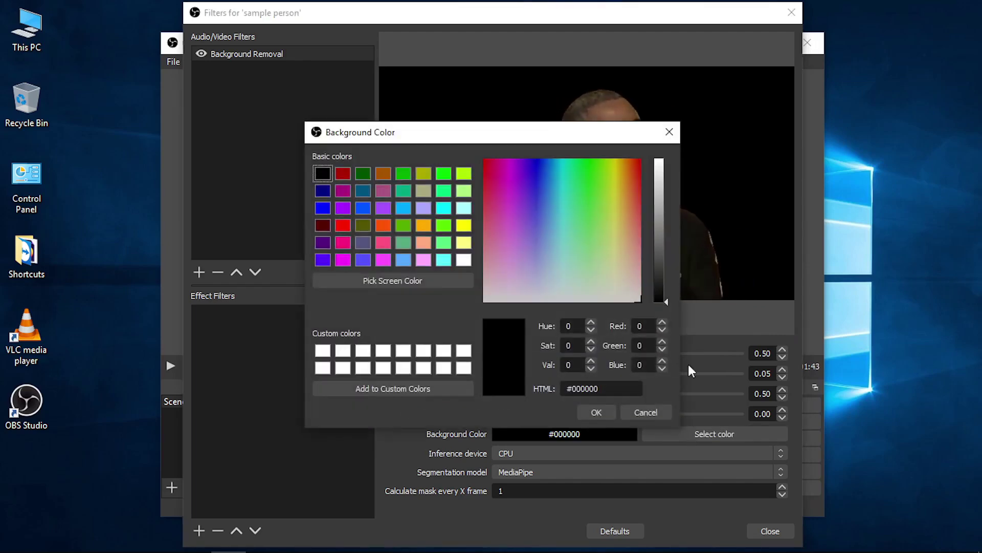
{"action": "left_click", "coordinate": [649, 411]}
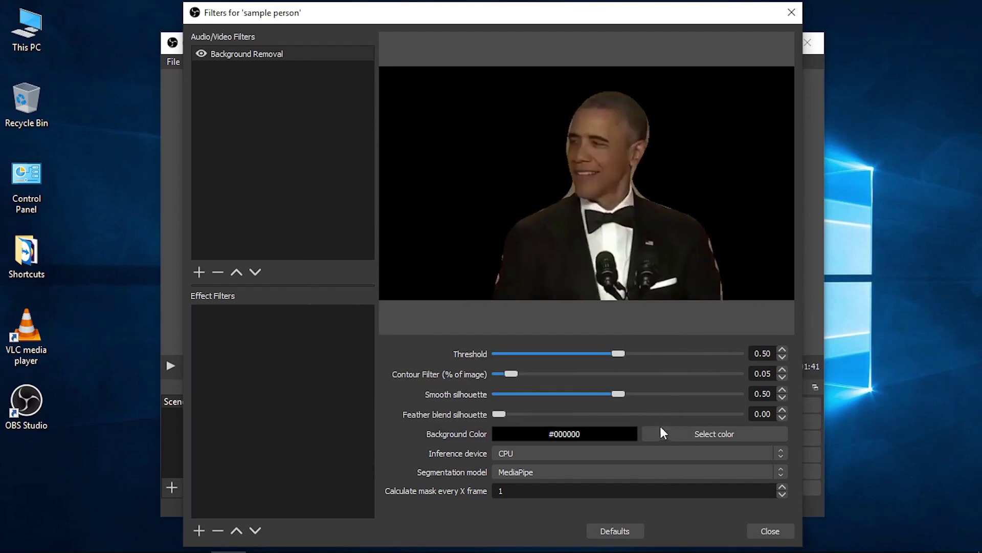
{"action": "left_click", "coordinate": [781, 455]}
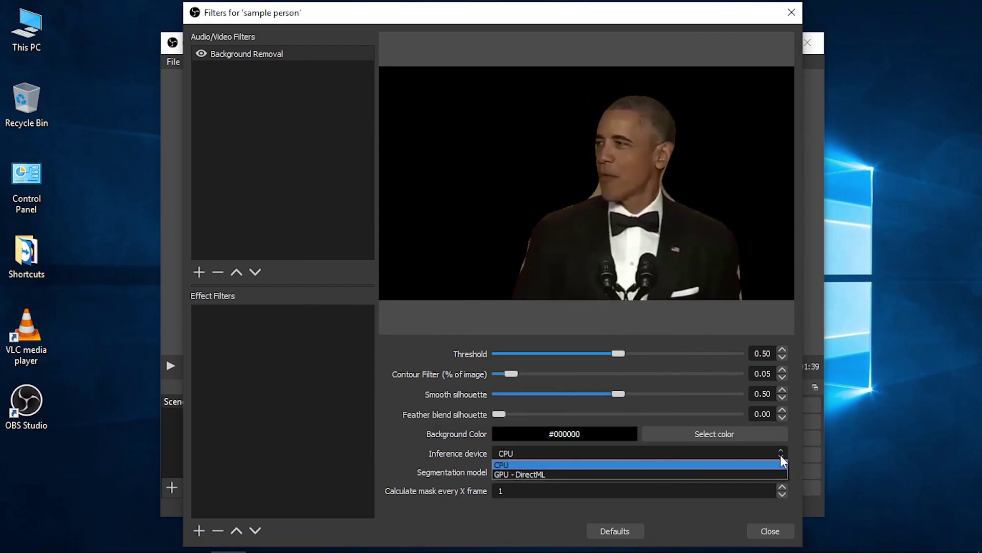
{"action": "left_click", "coordinate": [781, 453]}
{"action": "left_click", "coordinate": [781, 474]}
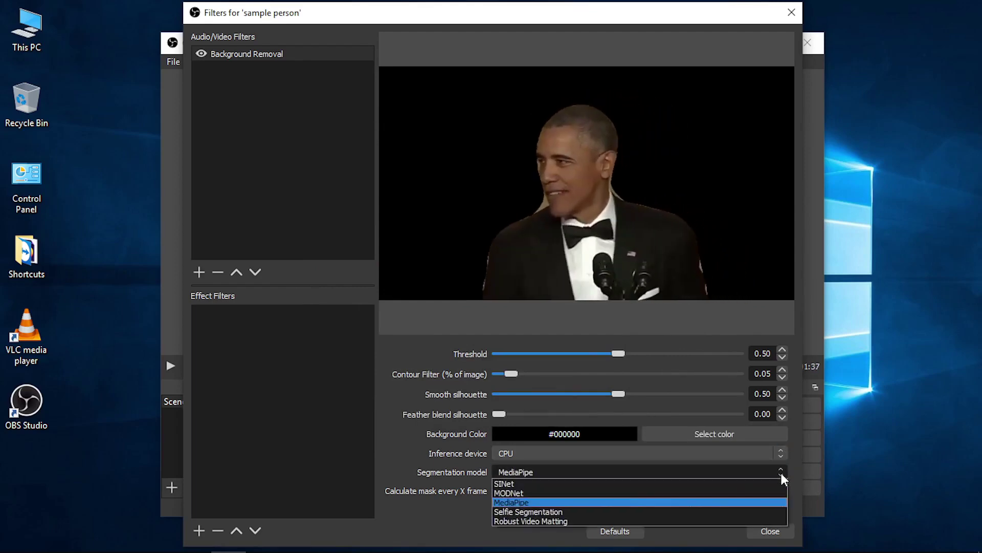
{"action": "left_click", "coordinate": [781, 473]}
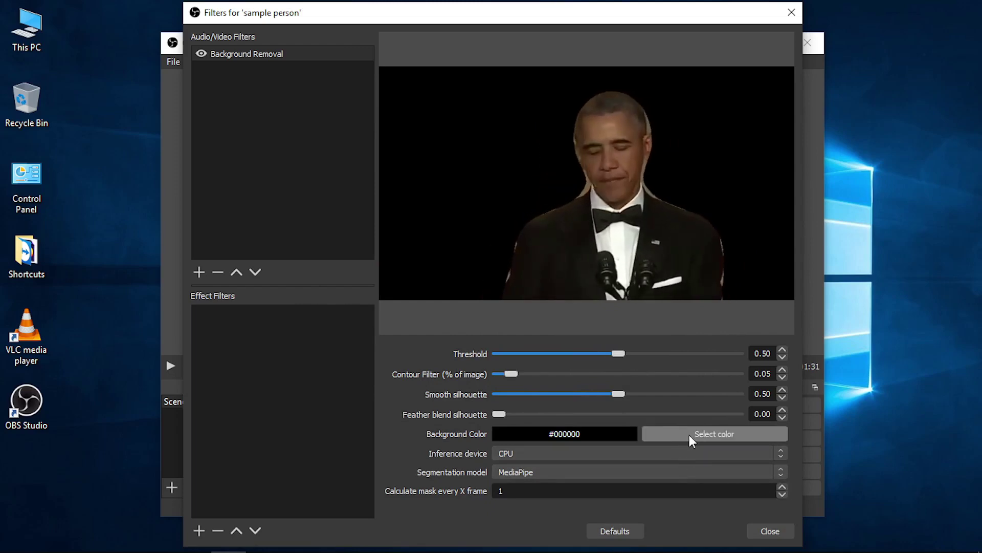
Step: Set the Background Removal filter's background color to bright green (#00ff00)
{"action": "left_click", "coordinate": [718, 432]}
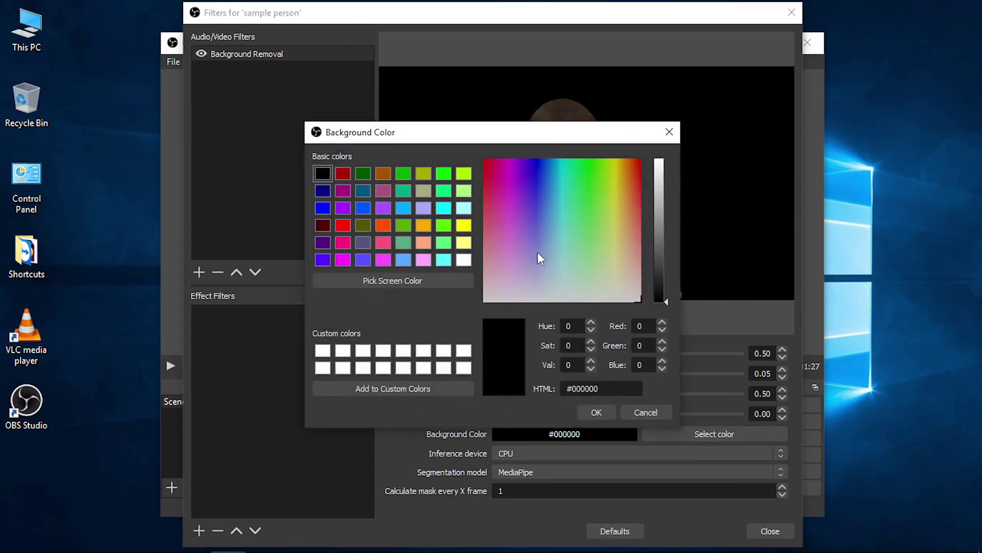
{"action": "left_click", "coordinate": [443, 174]}
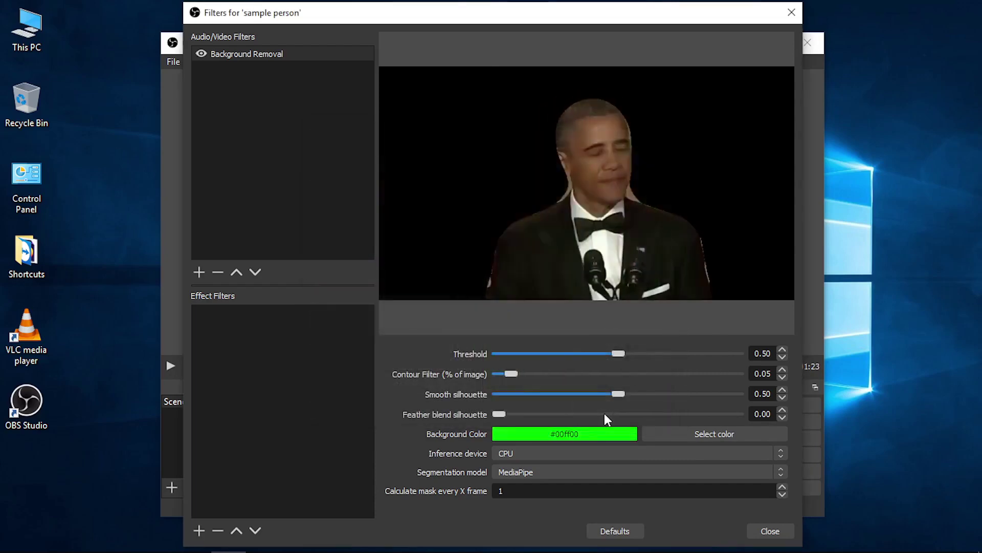
{"action": "left_click", "coordinate": [596, 412]}
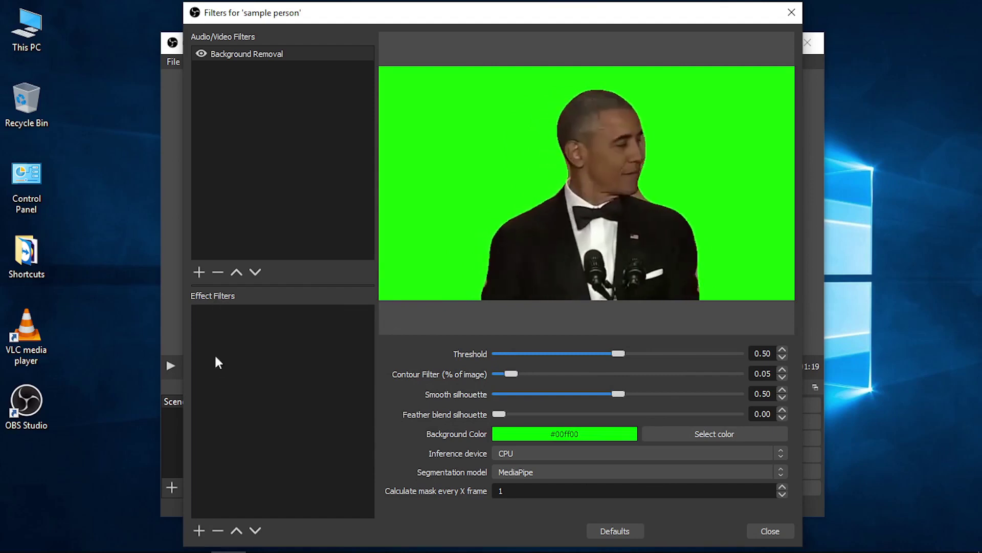
Step: Add a Chroma Key effect filter to the sample person source with Green as the key color type, and close the filters window
{"action": "left_click", "coordinate": [202, 529]}
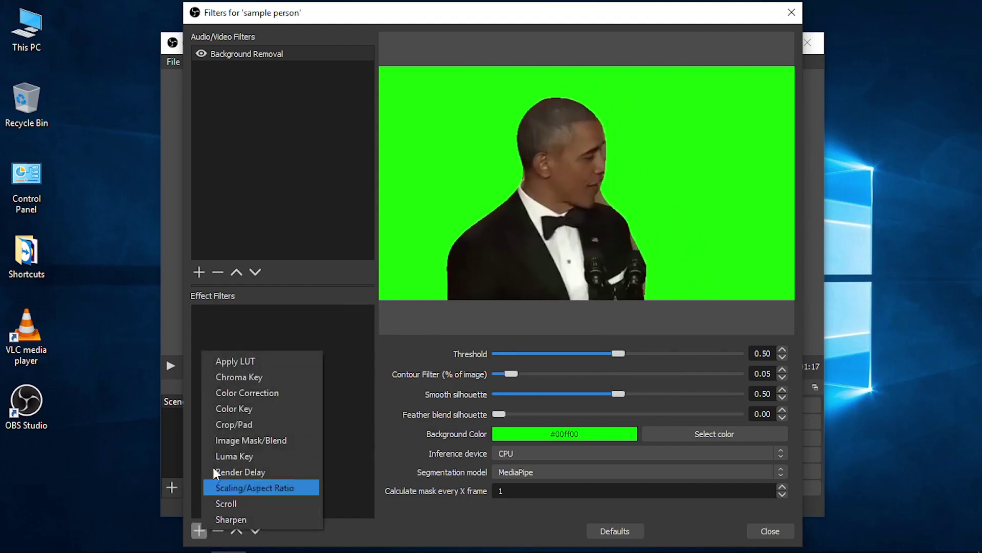
{"action": "left_click", "coordinate": [225, 377]}
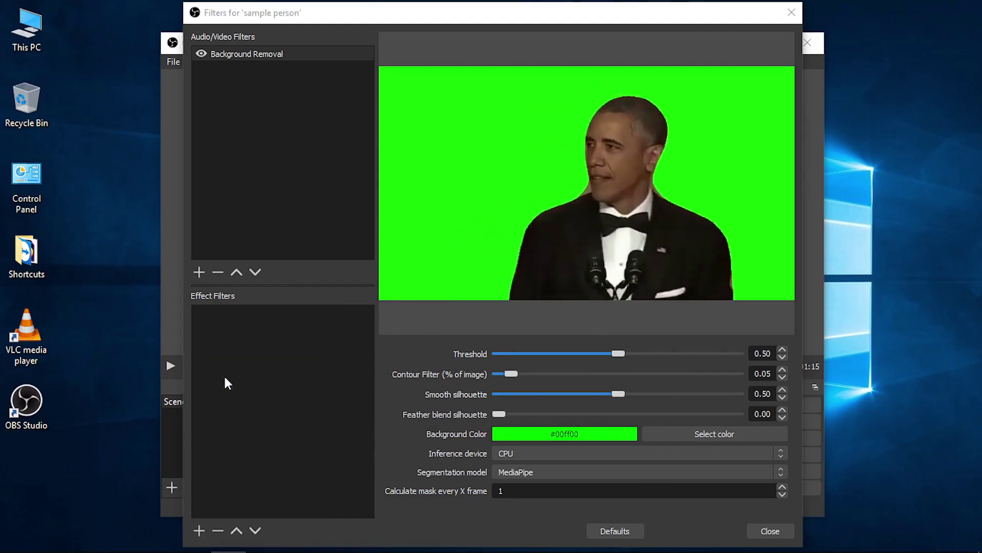
{"action": "left_click", "coordinate": [462, 311]}
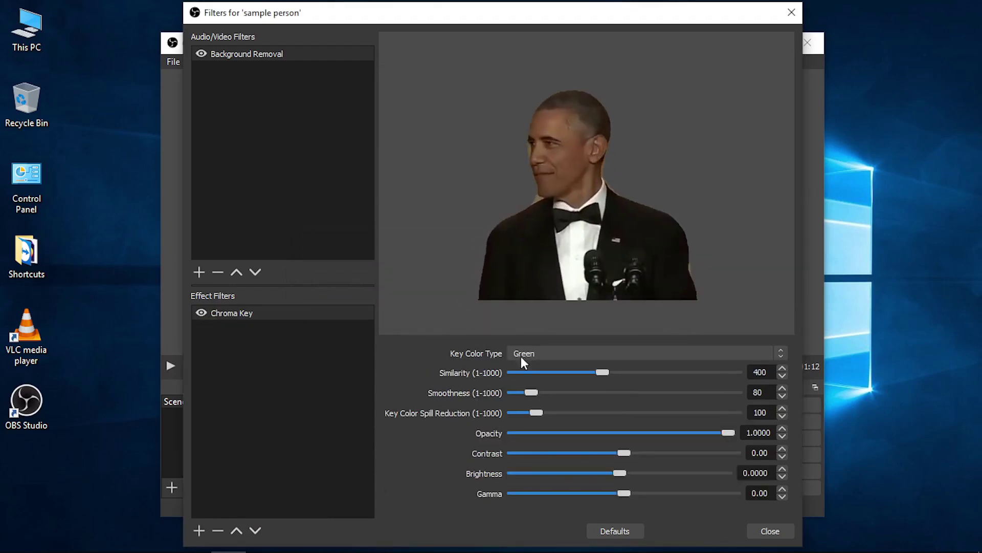
{"action": "left_click", "coordinate": [783, 354]}
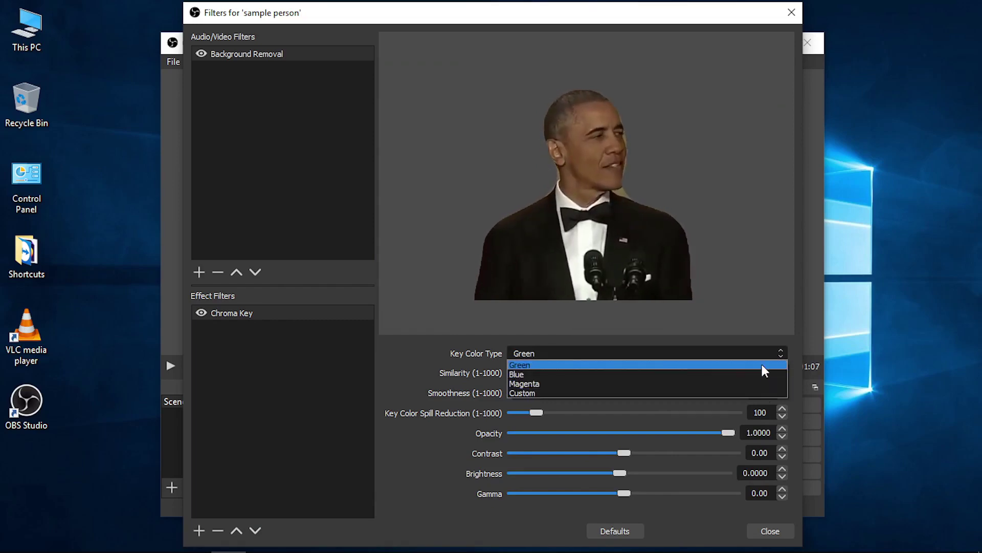
{"action": "left_click", "coordinate": [763, 364]}
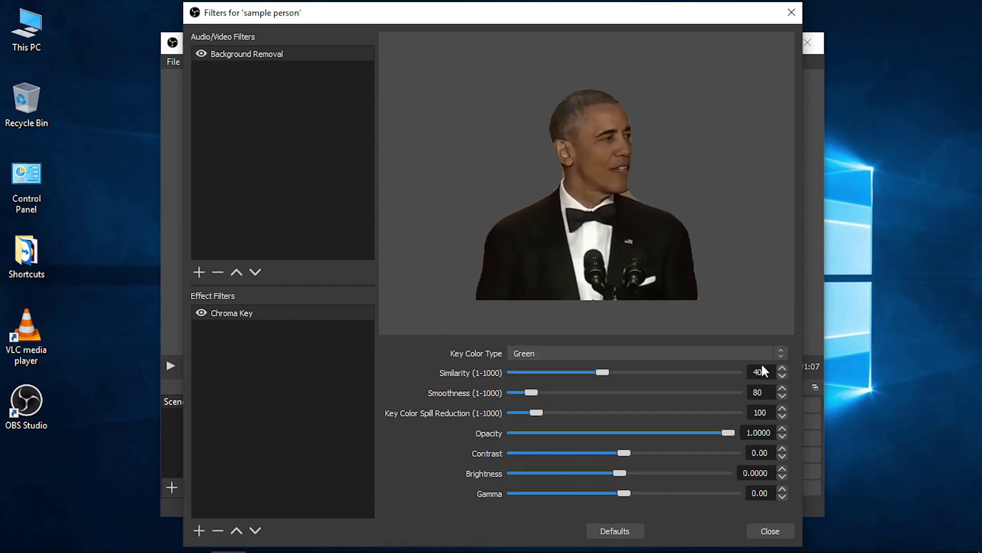
{"action": "left_click", "coordinate": [763, 529]}
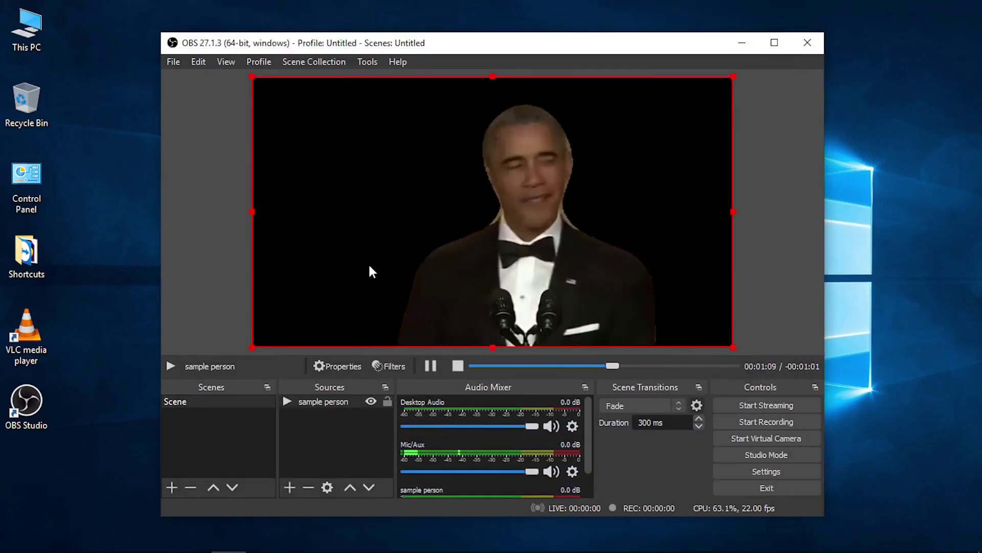
Step: Add a new Media Source named "sample video background" to the scene
{"action": "left_click", "coordinate": [288, 489]}
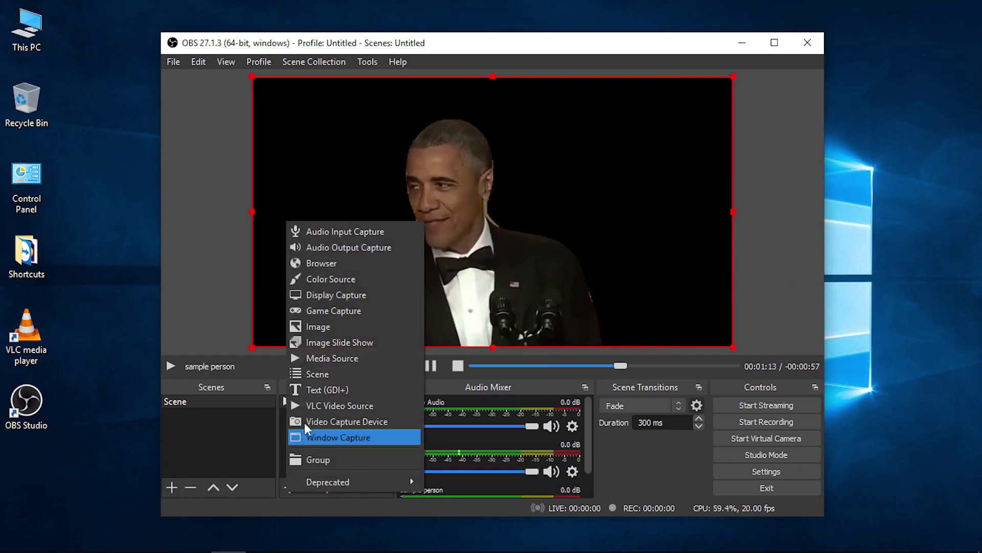
{"action": "left_click", "coordinate": [306, 358]}
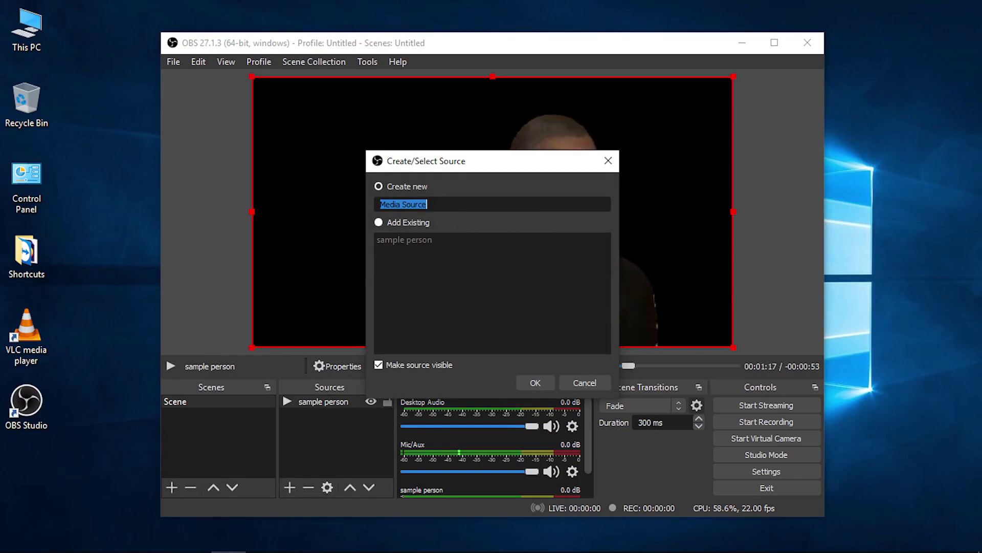
{"action": "type", "text": "sample v"}
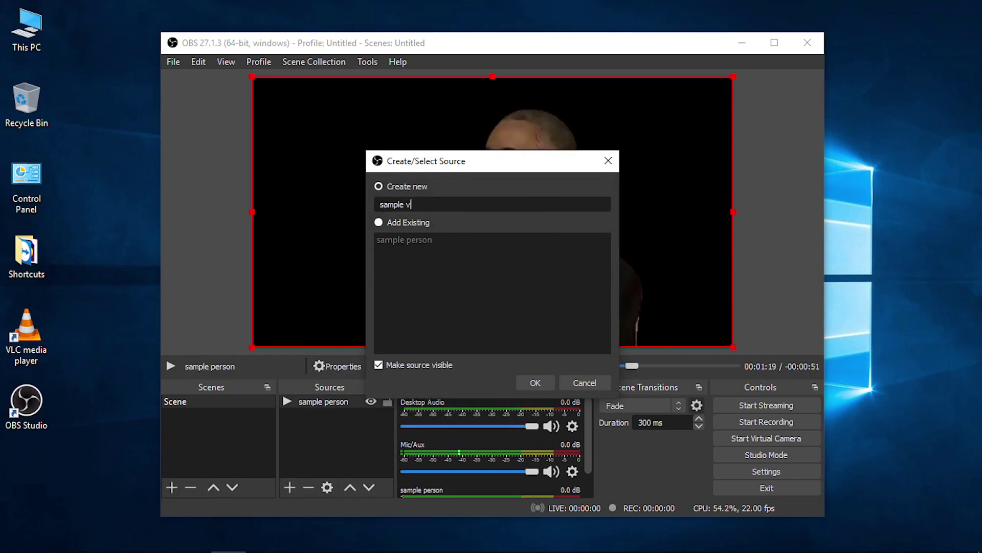
{"action": "type", "text": "ideo "}
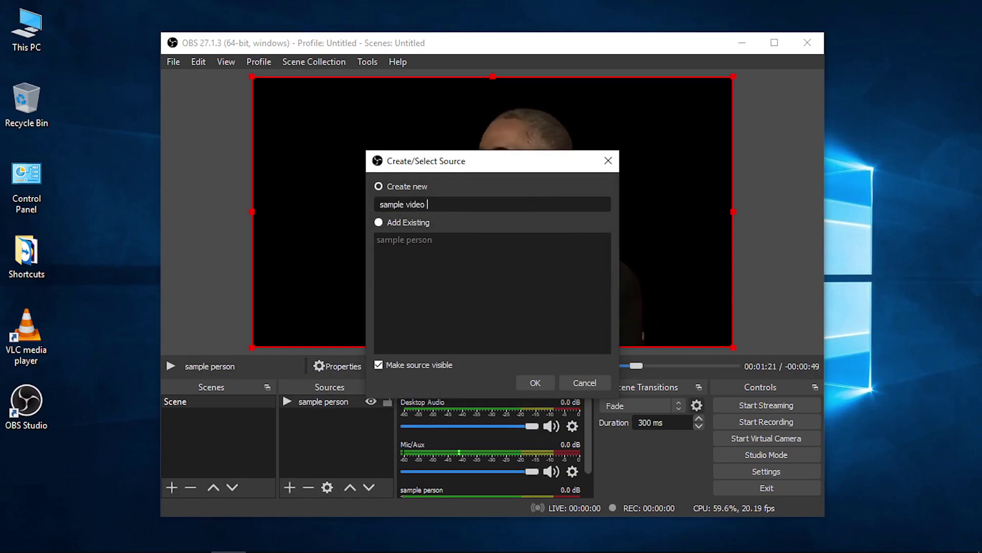
{"action": "type", "text": "backgrou"}
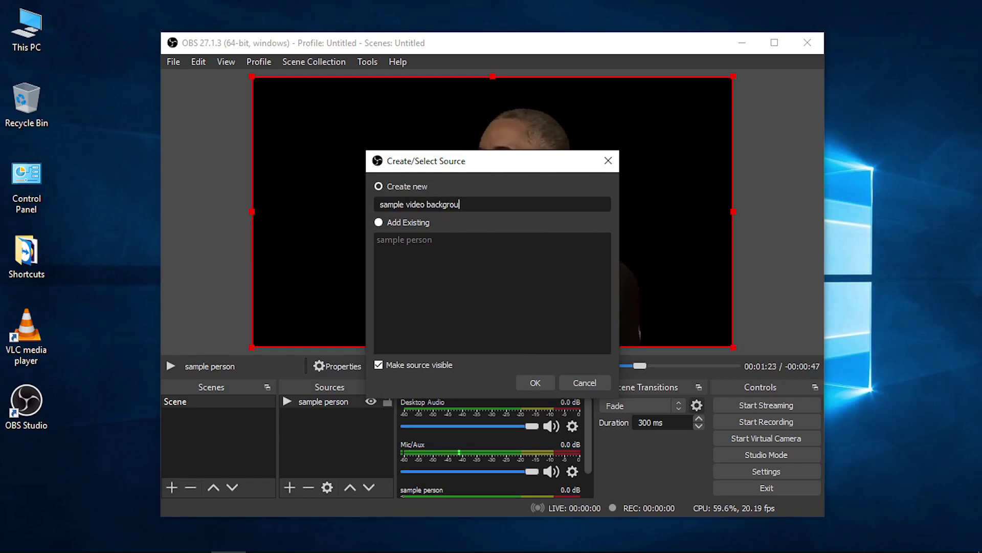
{"action": "type", "text": "nd"}
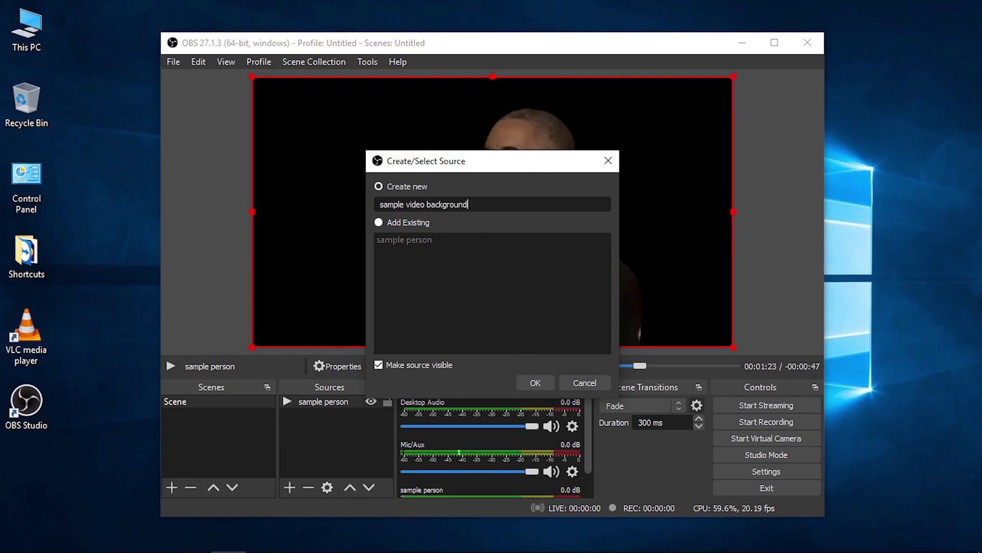
{"action": "left_click", "coordinate": [532, 383]}
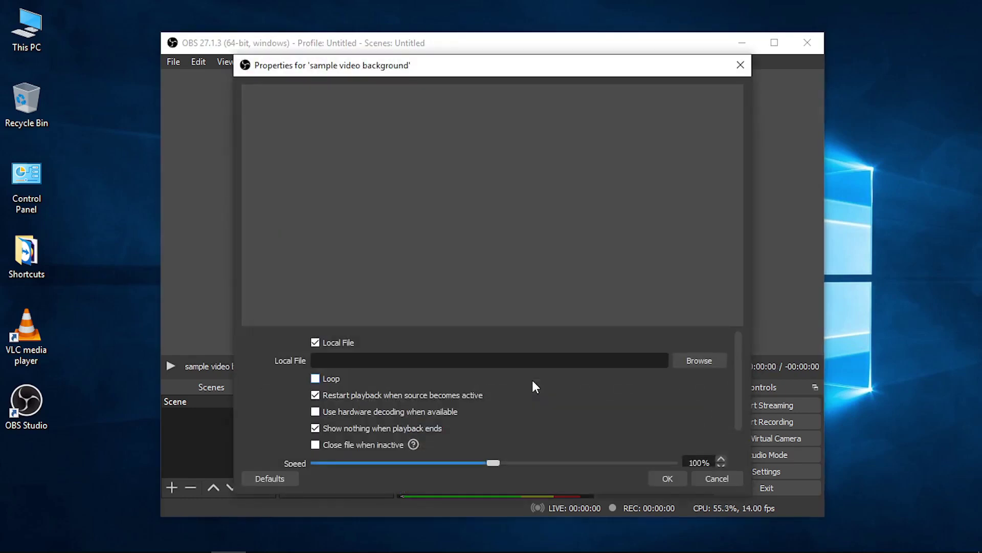
Step: Load the "sample vid bg" file from the data (D:) drive as the media source's local file and confirm the properties
{"action": "left_click", "coordinate": [707, 361]}
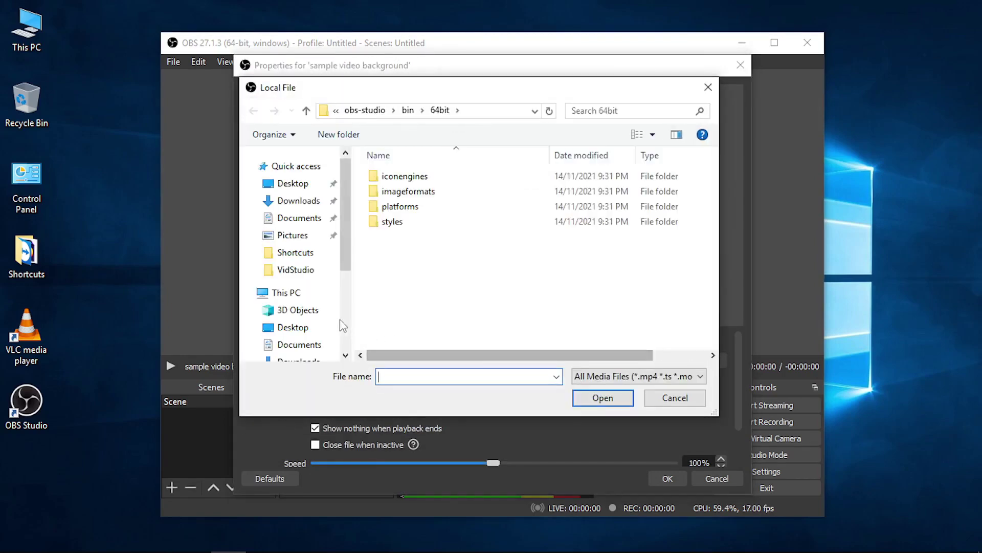
{"action": "left_click_drag", "start_coordinate": [344, 251], "coordinate": [344, 315]}
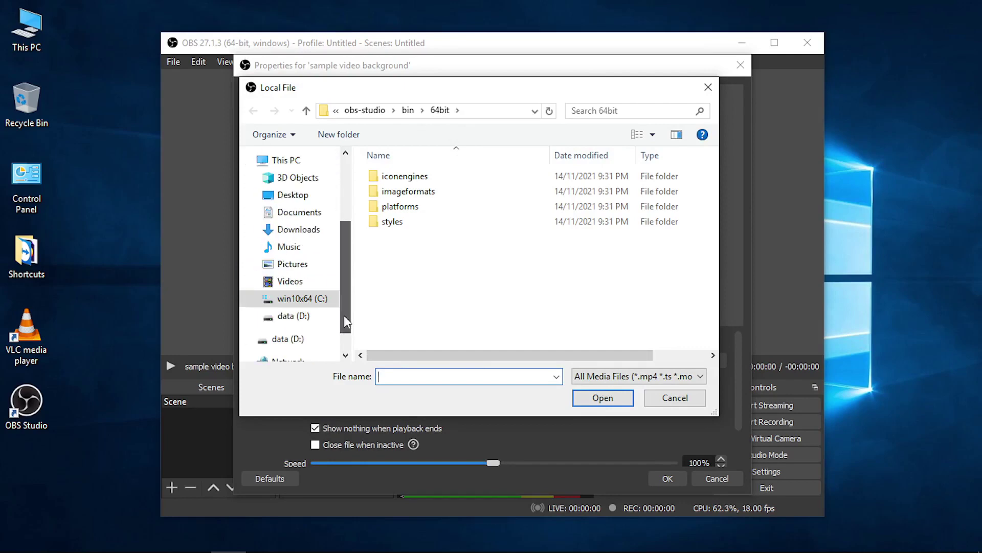
{"action": "left_click", "coordinate": [304, 317]}
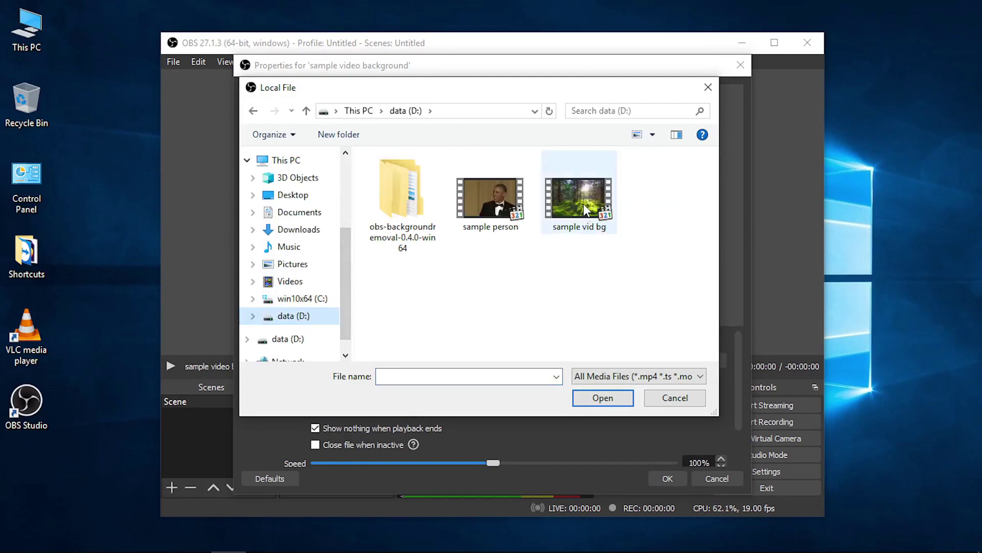
{"action": "left_click", "coordinate": [586, 209]}
{"action": "left_click", "coordinate": [600, 402]}
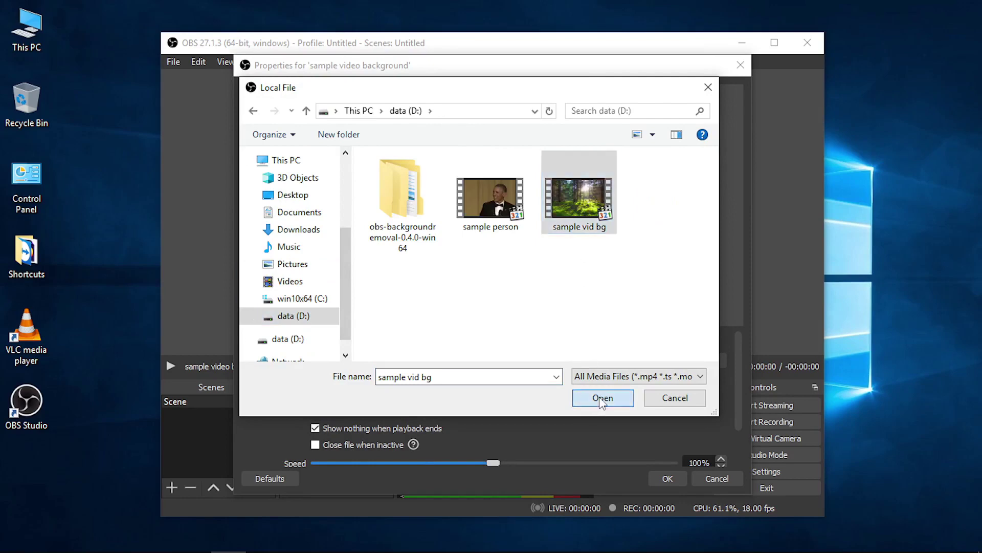
{"action": "left_click", "coordinate": [680, 481]}
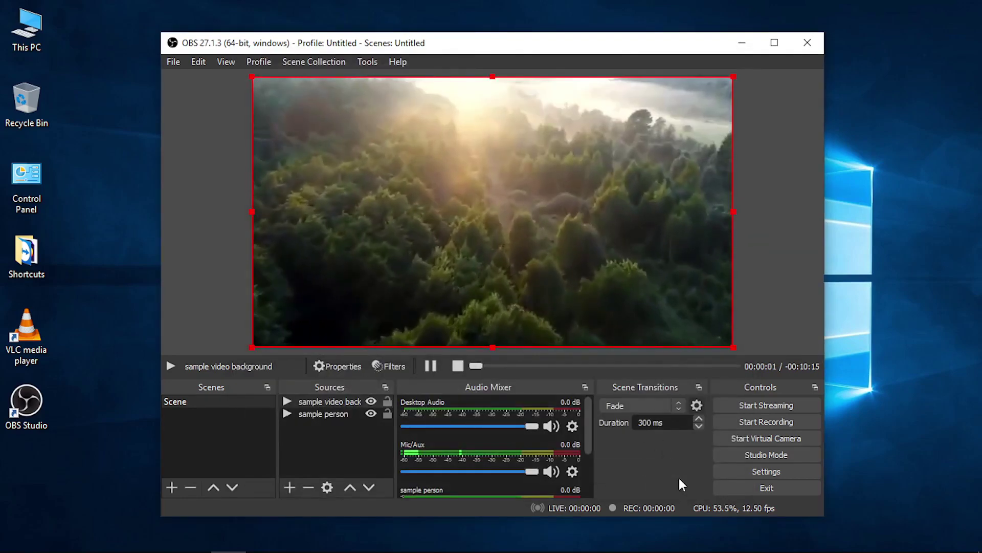
Step: Move the sample video background source below the sample person source so it sits behind the person
{"action": "left_click", "coordinate": [370, 402]}
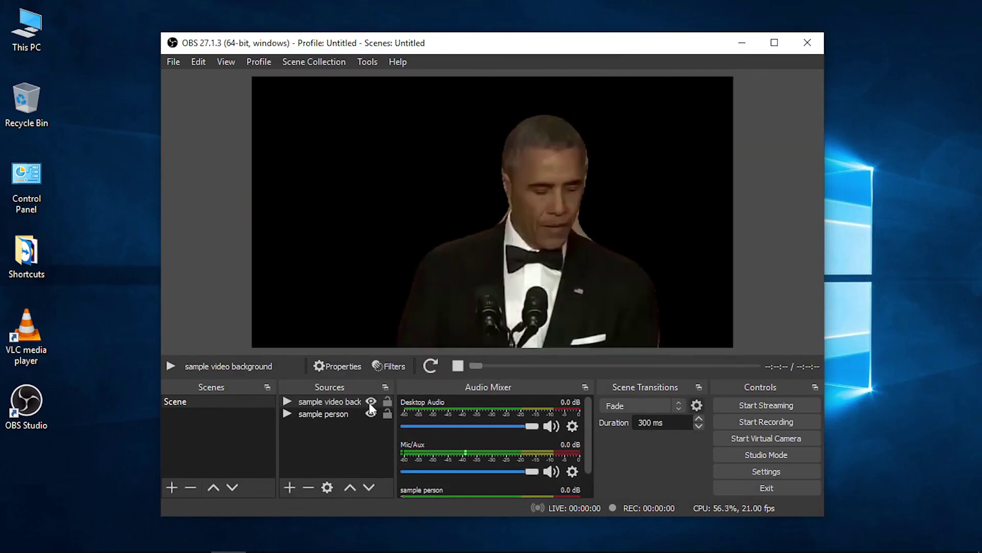
{"action": "left_click", "coordinate": [370, 402]}
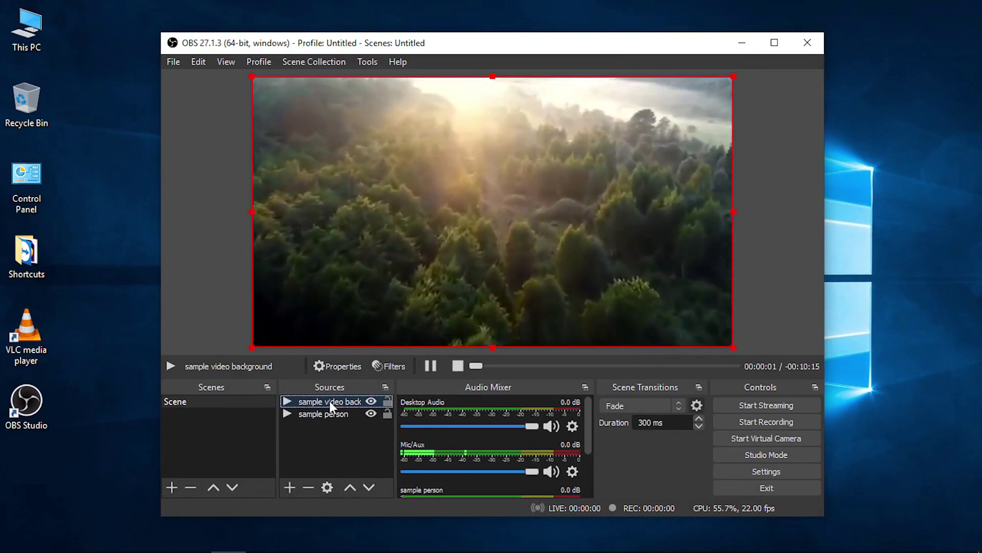
{"action": "left_click_drag", "start_coordinate": [329, 400], "coordinate": [329, 421]}
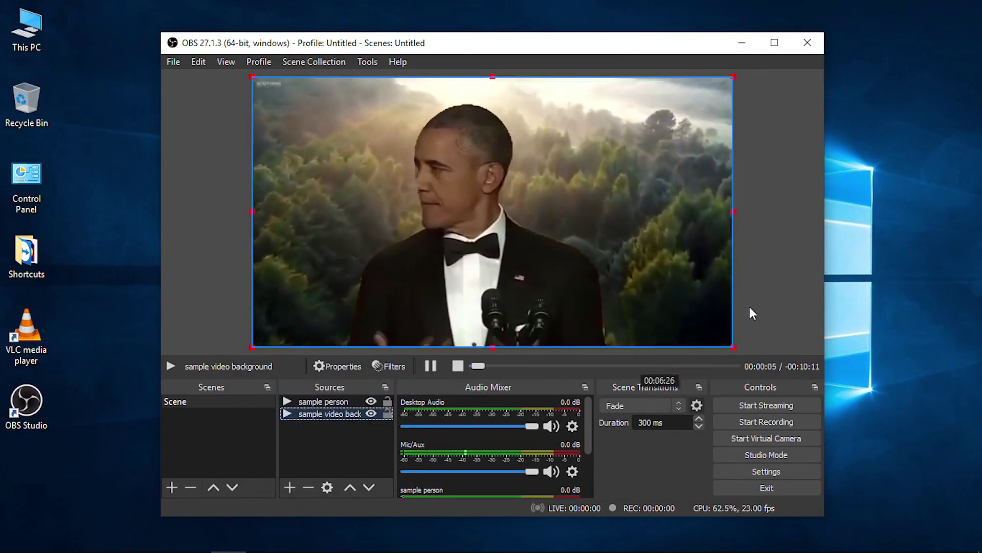
{"action": "left_click", "coordinate": [773, 282]}
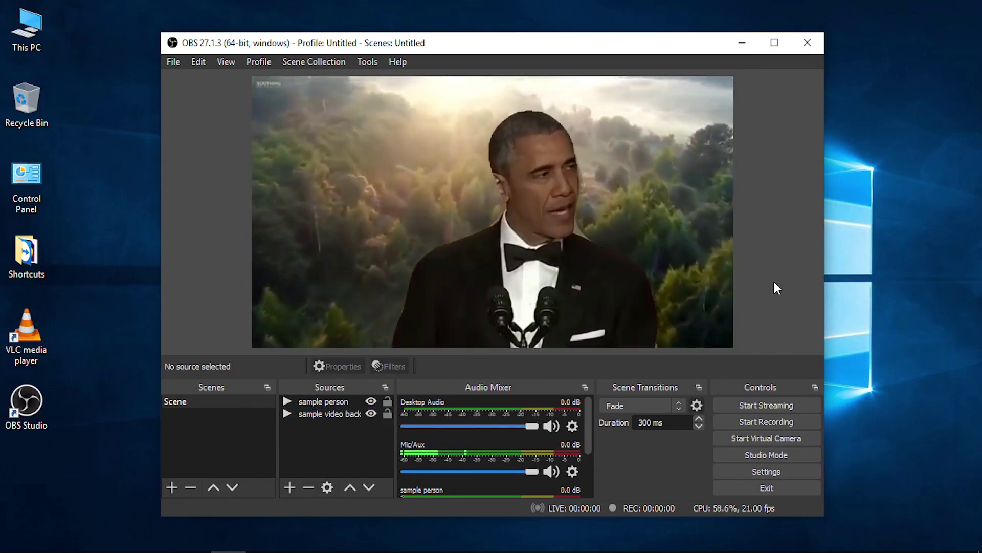
Step: Hide the sample video background and add a new Image source that uses "sample img bg.jpg" from the data (D:) drive
{"action": "left_click", "coordinate": [370, 411]}
{"action": "left_click", "coordinate": [289, 487]}
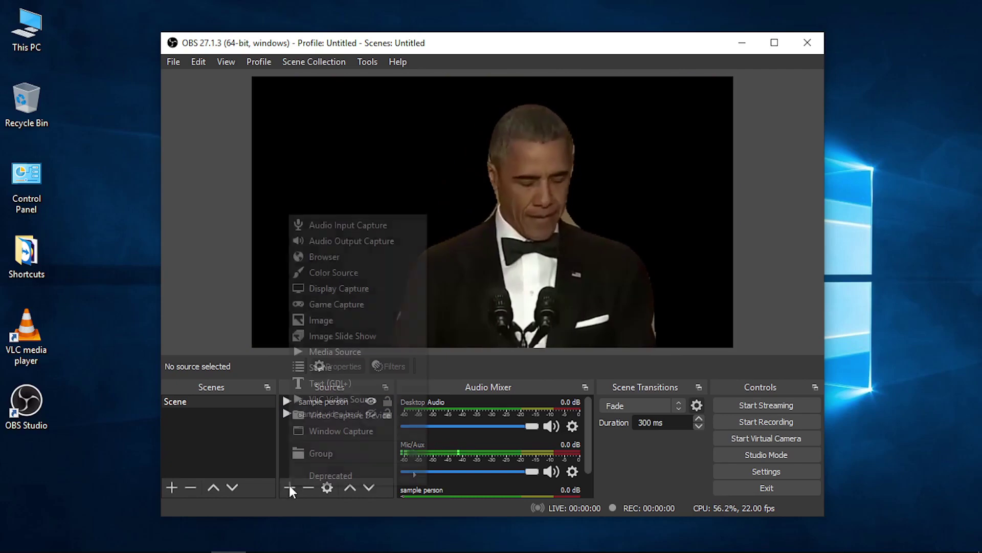
{"action": "left_click", "coordinate": [314, 321]}
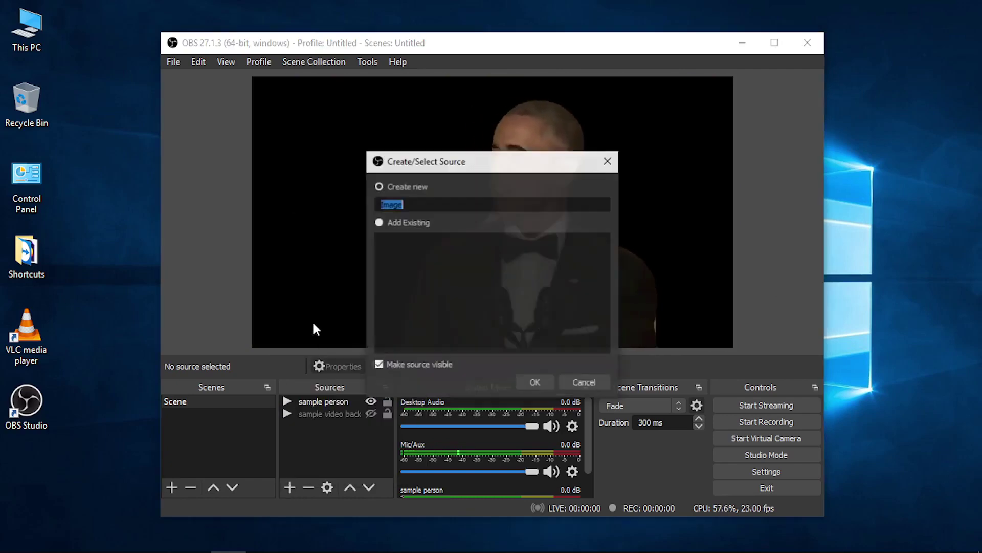
{"action": "left_click", "coordinate": [535, 385]}
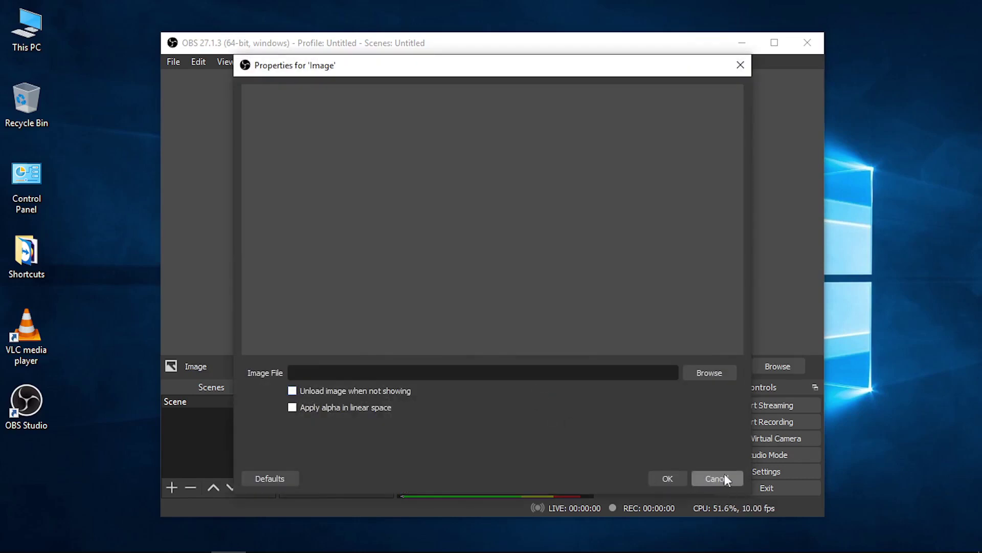
{"action": "left_click", "coordinate": [706, 374]}
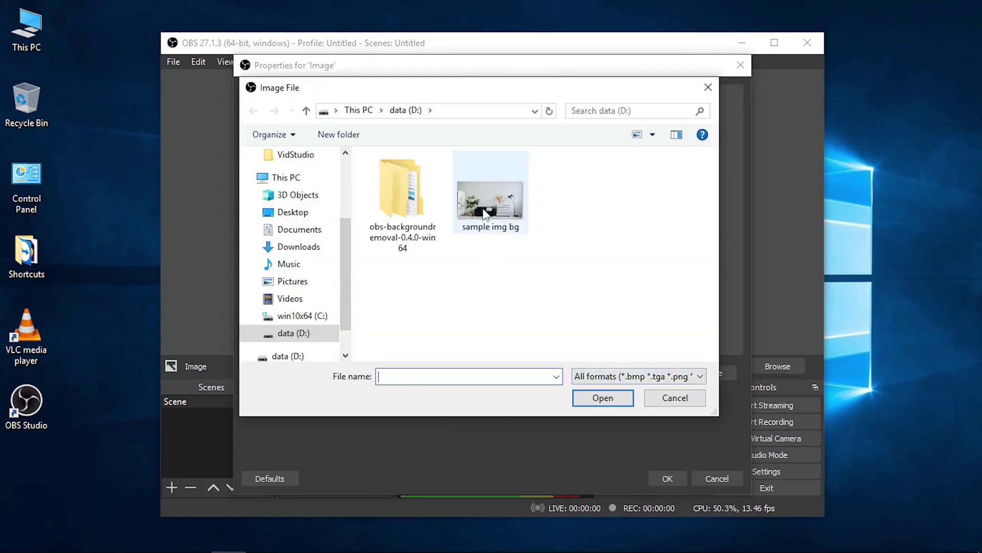
{"action": "left_click", "coordinate": [486, 213]}
{"action": "left_click", "coordinate": [595, 398]}
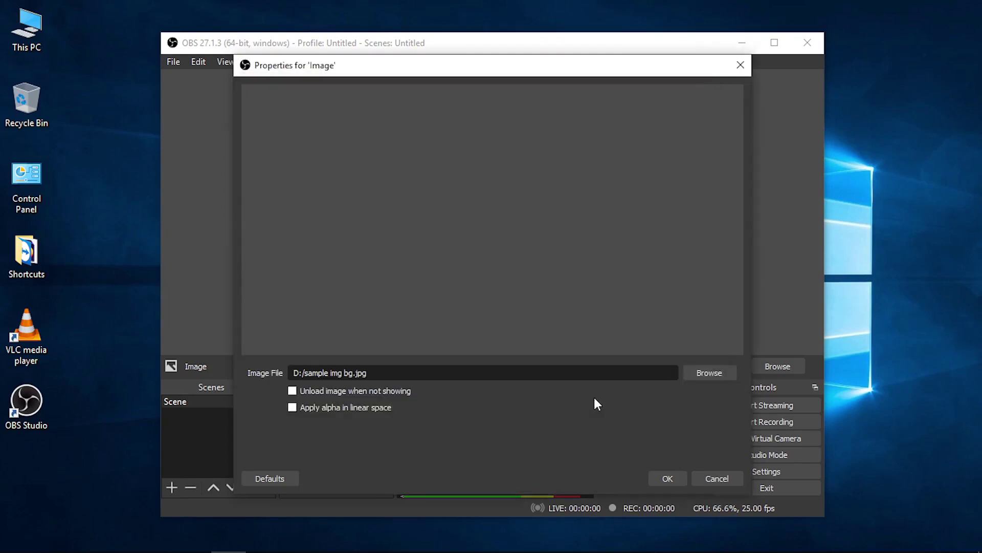
{"action": "left_click", "coordinate": [667, 477]}
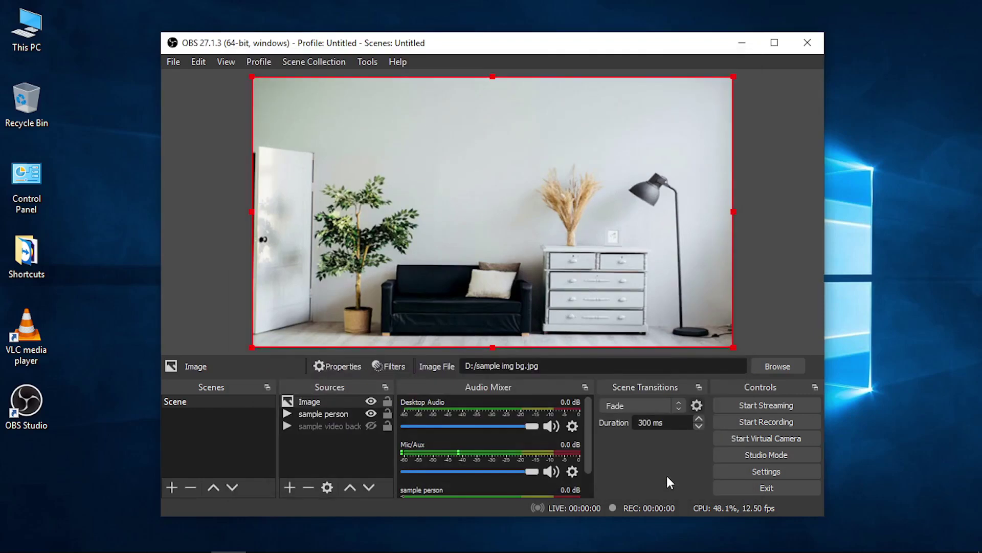
Step: Rename the Image source "sample image background" and move it directly below the sample person source
{"action": "right_click", "coordinate": [321, 400]}
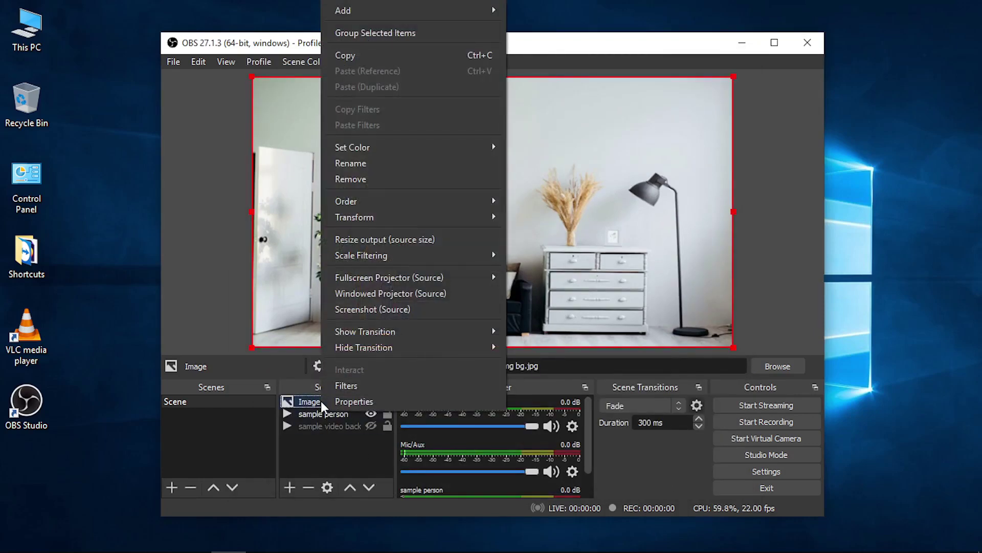
{"action": "left_click", "coordinate": [350, 163]}
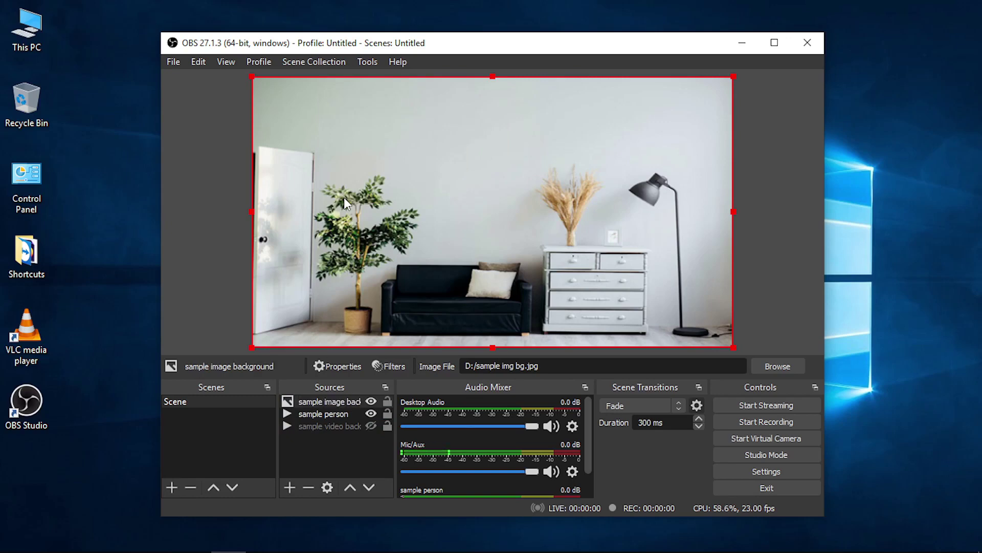
{"action": "left_click", "coordinate": [370, 402]}
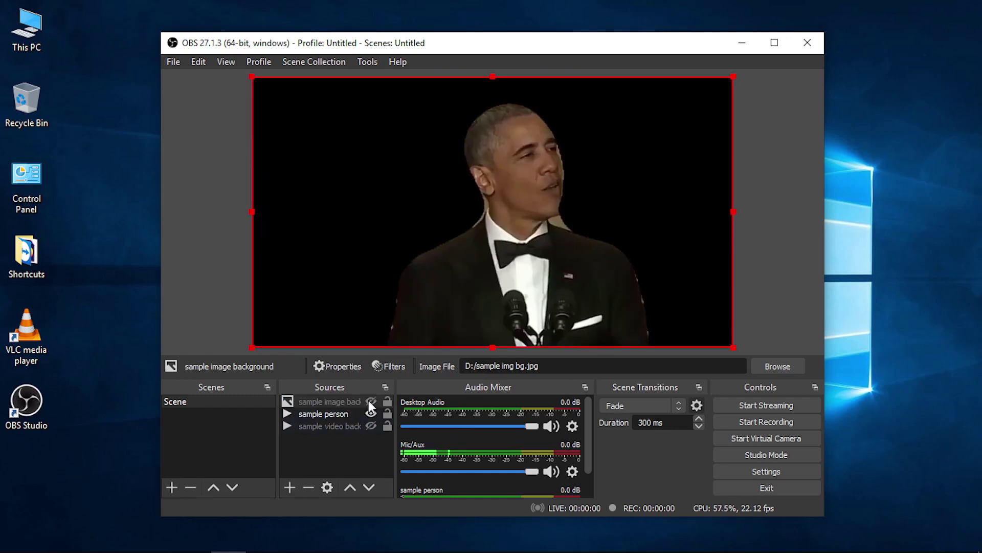
{"action": "left_click", "coordinate": [371, 401]}
{"action": "left_click_drag", "start_coordinate": [342, 400], "coordinate": [342, 416]}
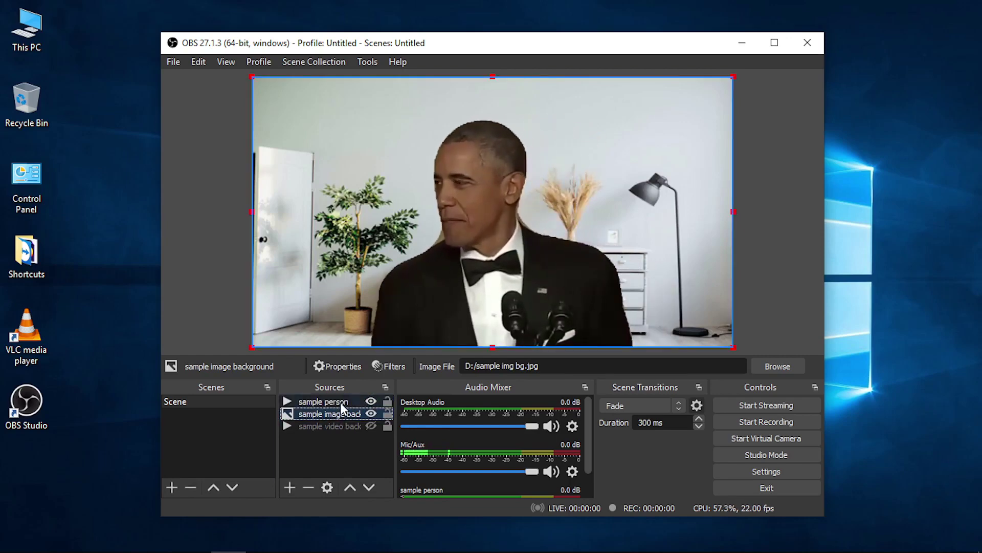
{"action": "left_click", "coordinate": [339, 402]}
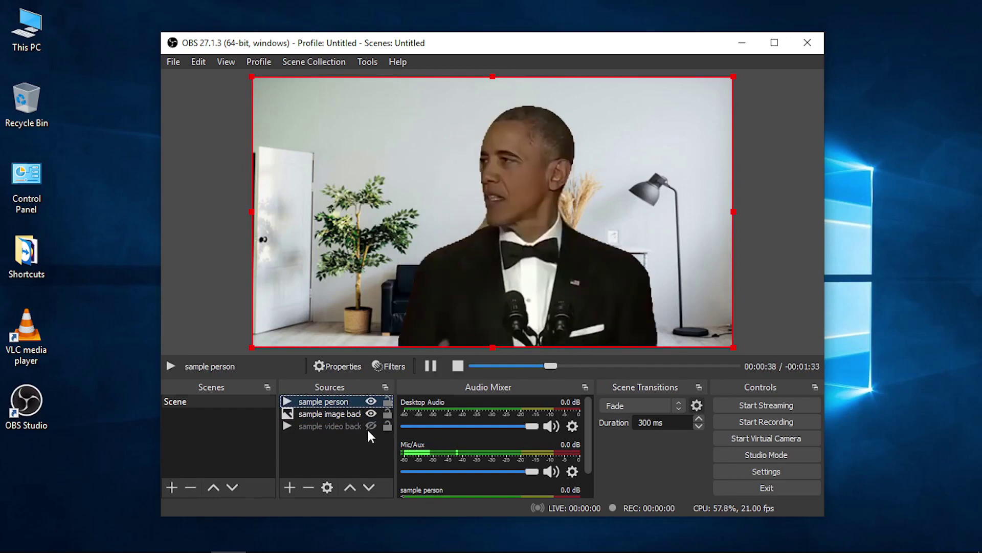
Step: Switch the backdrop by hiding the sample image background and showing the sample video background
{"action": "left_click", "coordinate": [371, 413]}
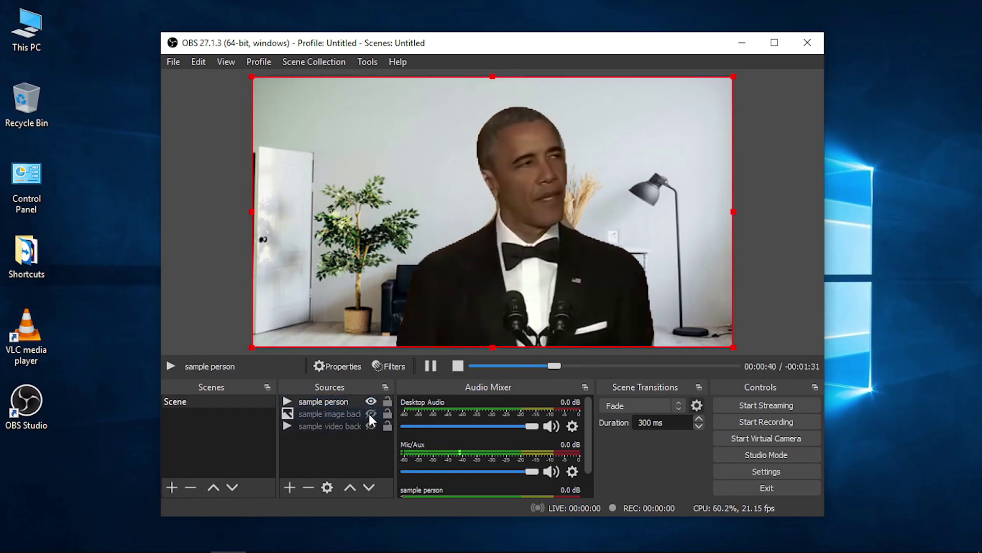
{"action": "left_click", "coordinate": [371, 426]}
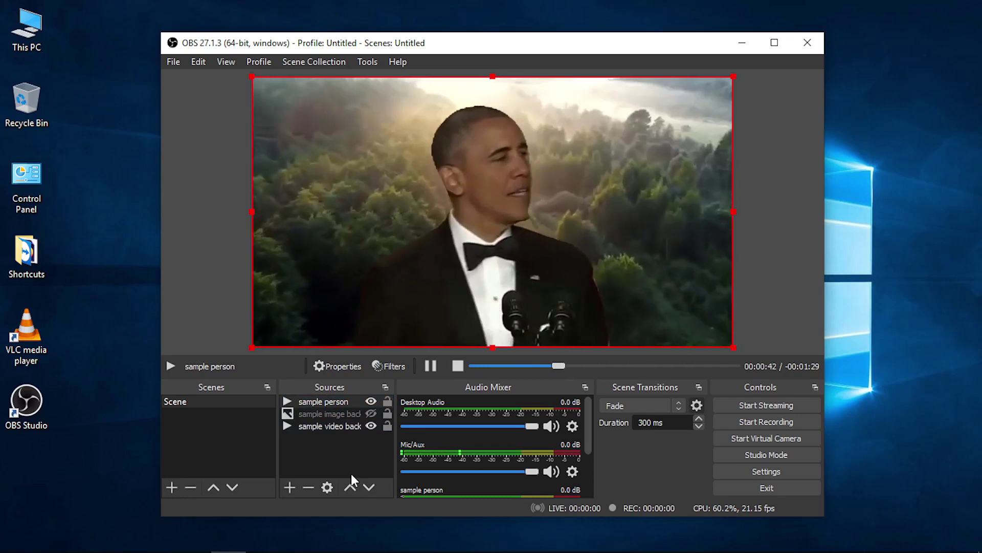
{"action": "left_click", "coordinate": [766, 269]}
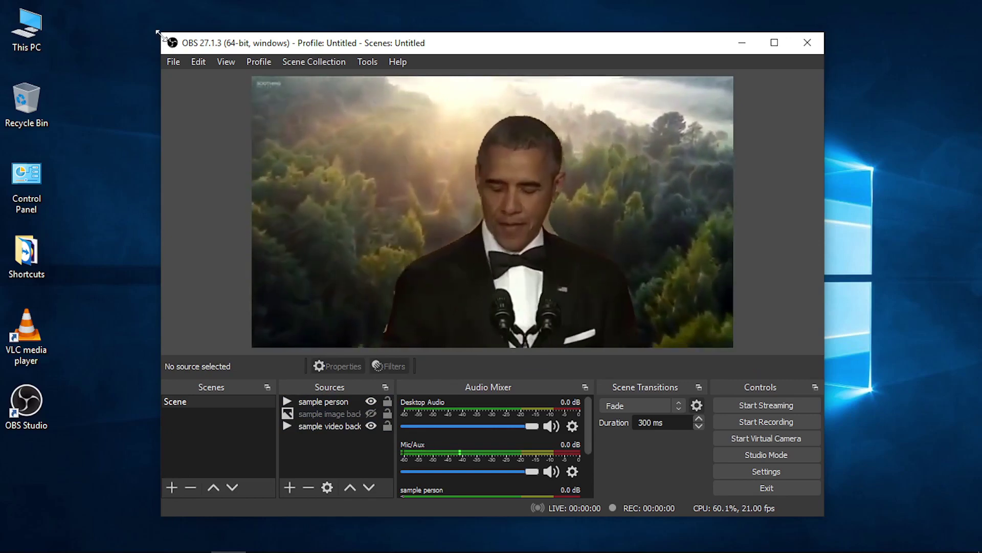
Step: Shrink and reposition the OBS window to free desktop space, and start the virtual camera
{"action": "left_click_drag", "start_coordinate": [158, 33], "coordinate": [615, 54]}
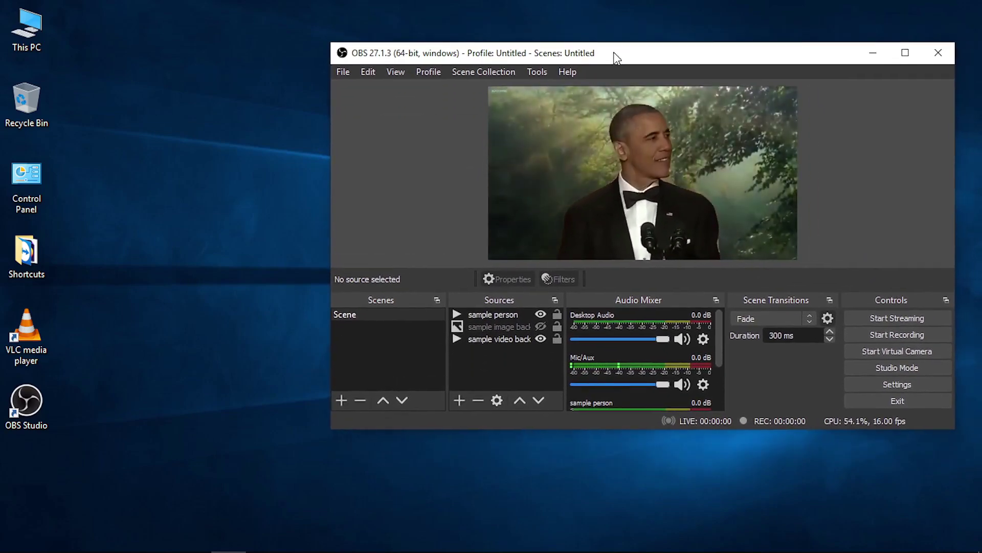
{"action": "left_click", "coordinate": [873, 352]}
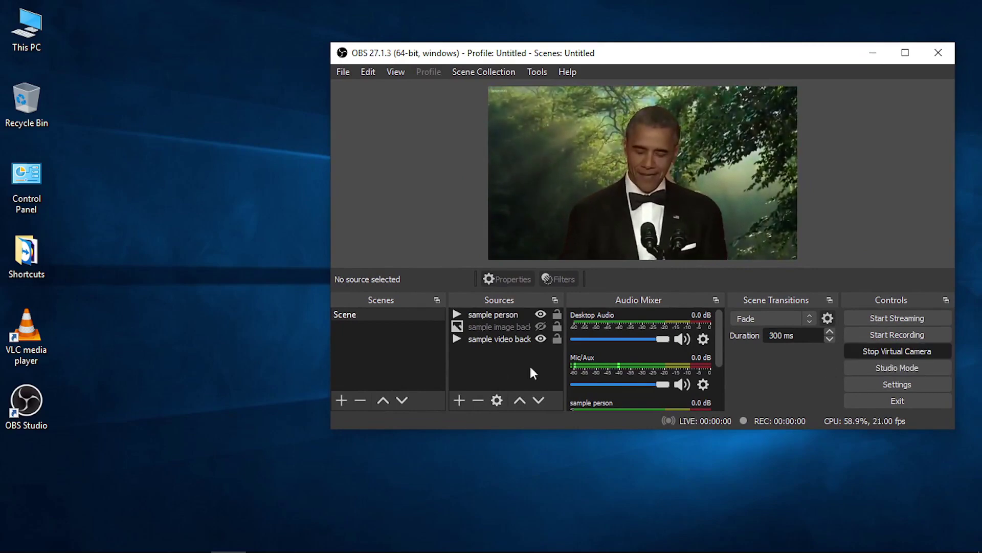
Step: Launch VLC media player and place its window beside the OBS preview
{"action": "double_click", "coordinate": [29, 334]}
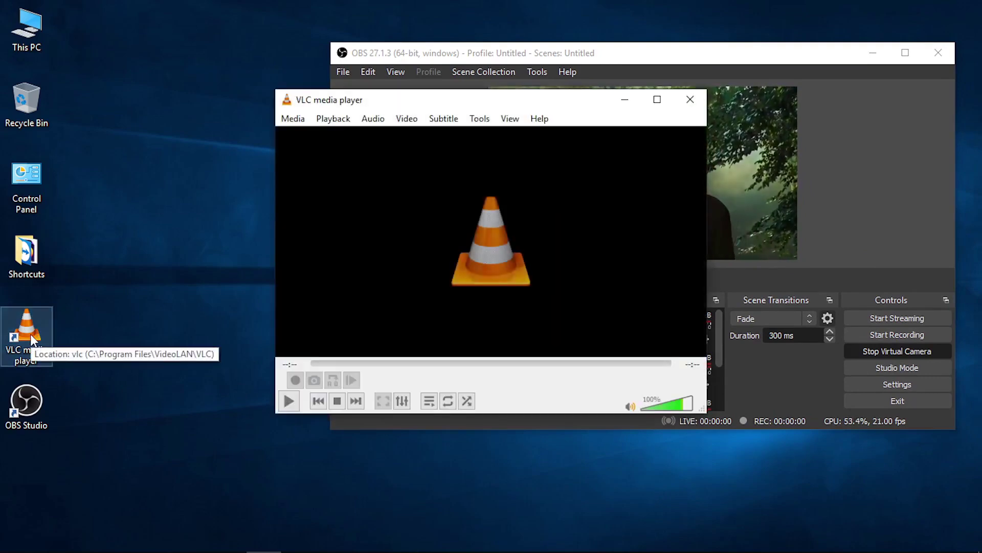
{"action": "left_click_drag", "start_coordinate": [448, 104], "coordinate": [234, 56]}
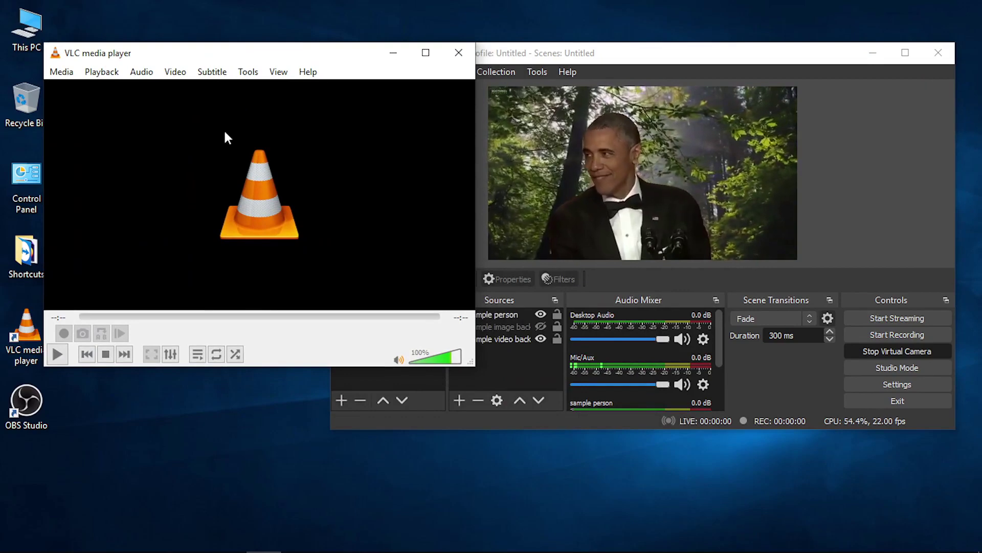
{"action": "left_click", "coordinate": [634, 63]}
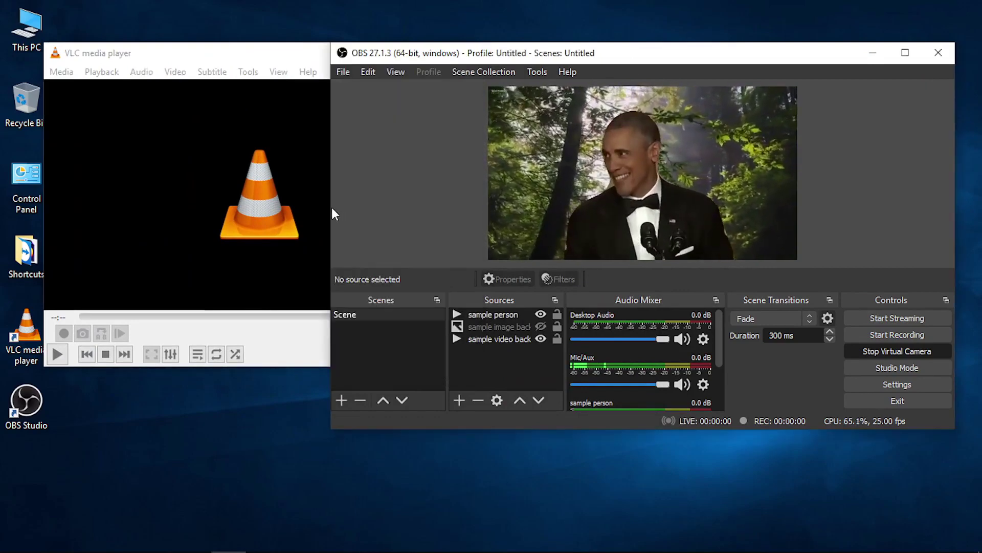
{"action": "left_click", "coordinate": [298, 57]}
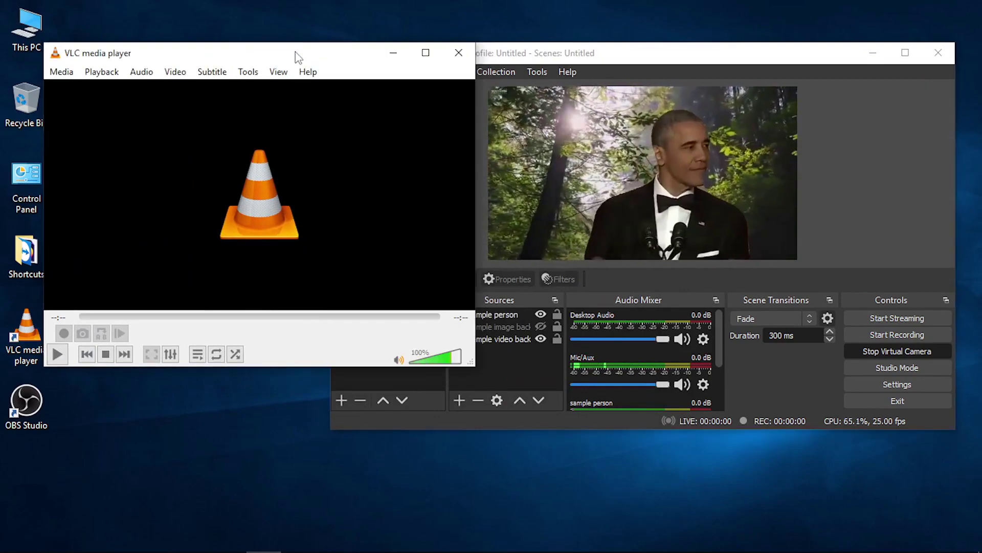
Step: Set up a capture device in VLC with OBS Virtual Camera as the video device and None as the audio device
{"action": "left_click", "coordinate": [60, 75]}
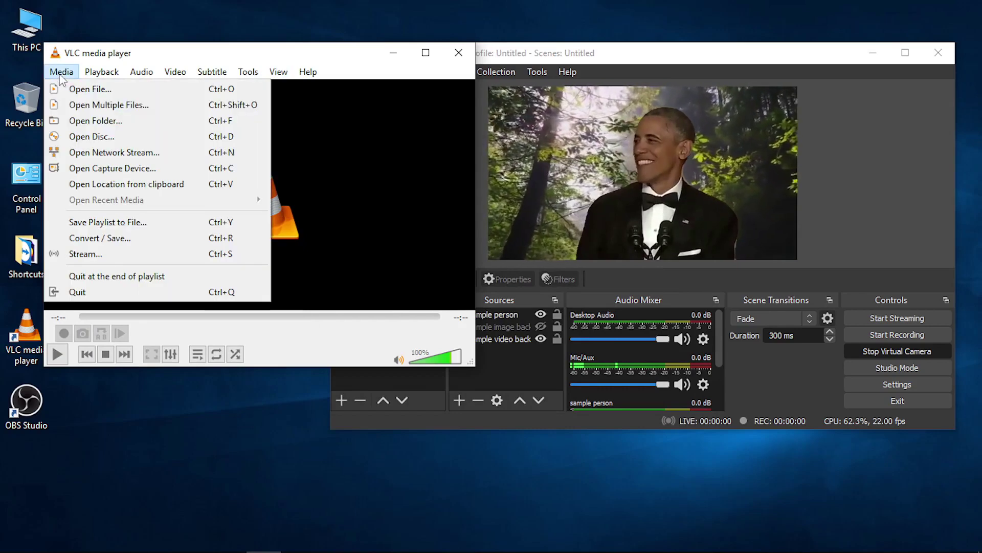
{"action": "left_click", "coordinate": [64, 169]}
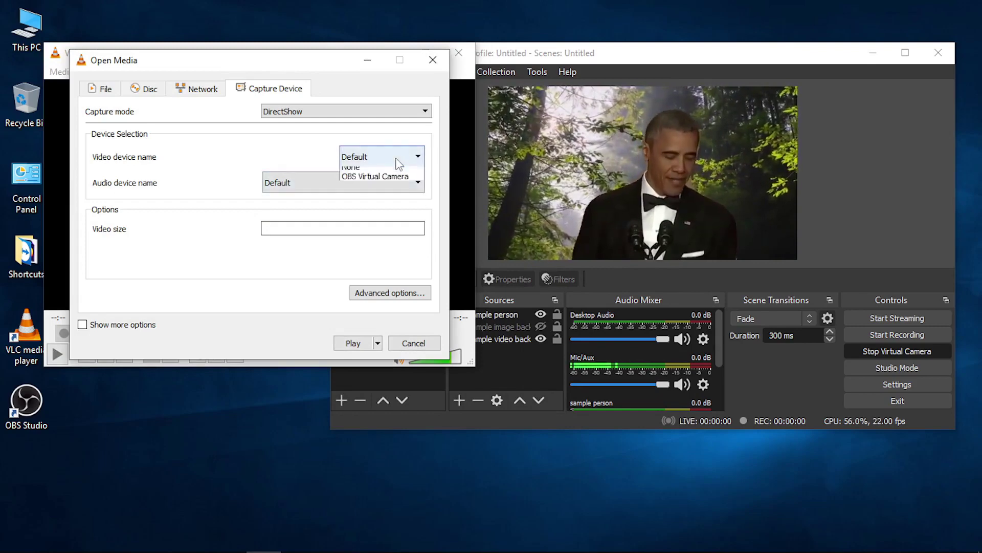
{"action": "left_click", "coordinate": [396, 190]}
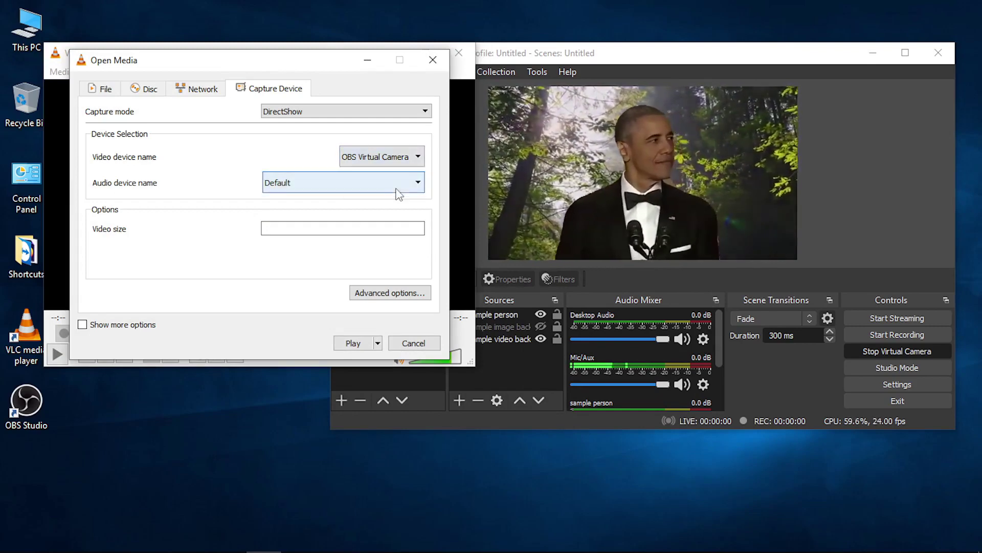
{"action": "left_click", "coordinate": [399, 190]}
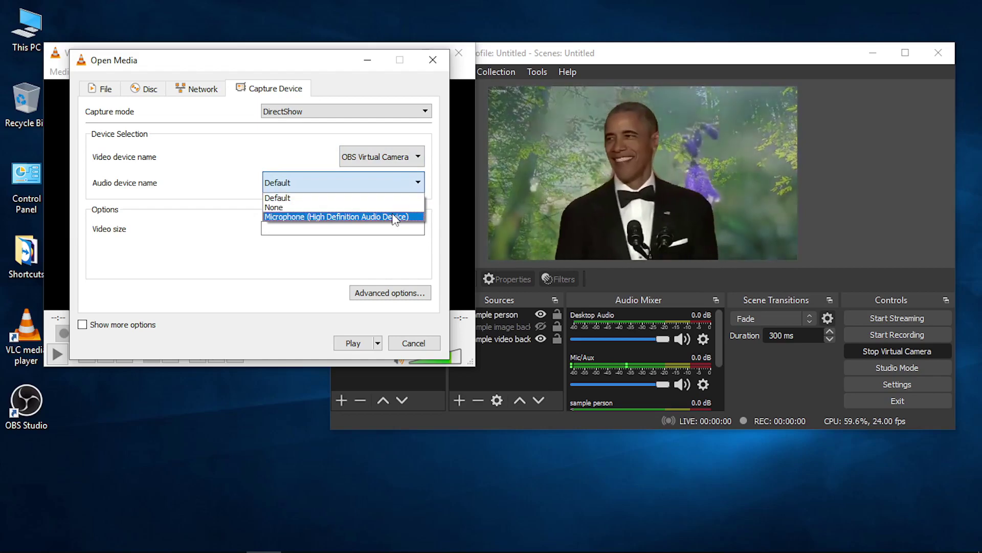
{"action": "left_click", "coordinate": [395, 208]}
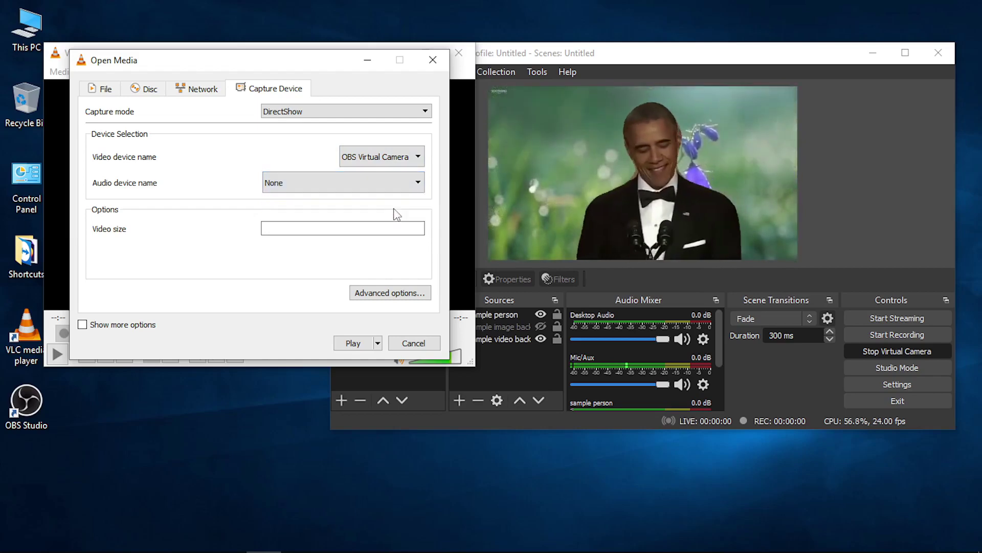
Step: Set the capture's picture aspect ratio to 16:9 in the advanced options and start playing the virtual camera feed
{"action": "left_click", "coordinate": [386, 293]}
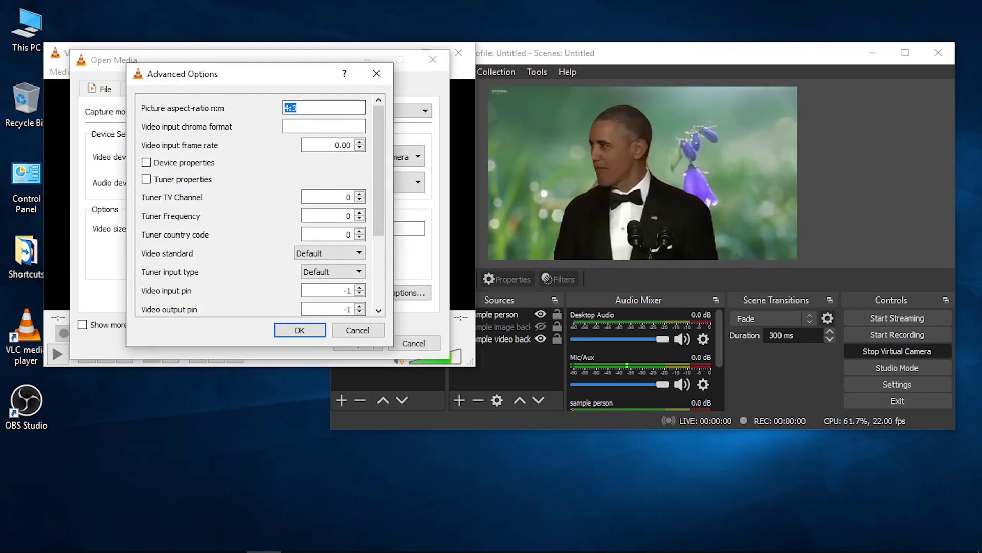
{"action": "type", "text": "16:9"}
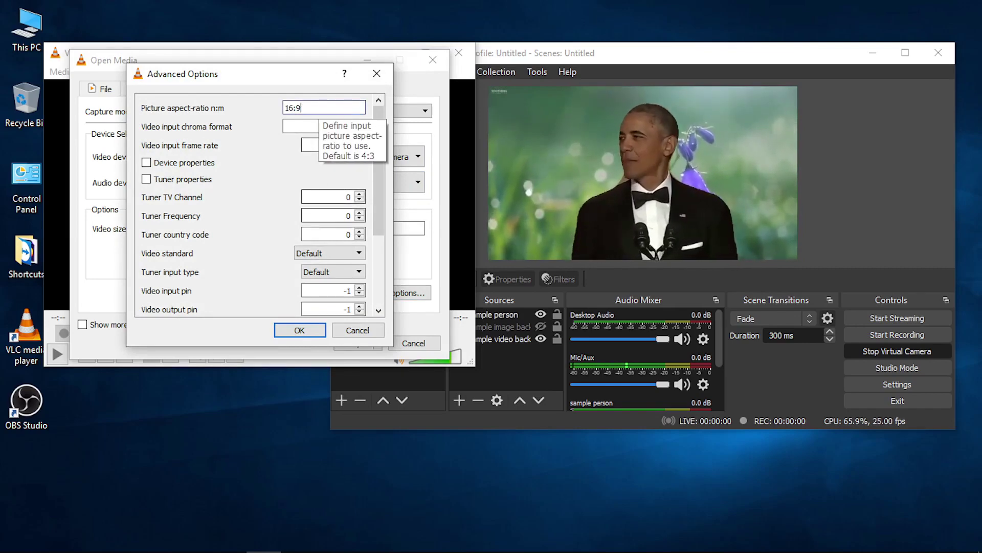
{"action": "left_click", "coordinate": [300, 330]}
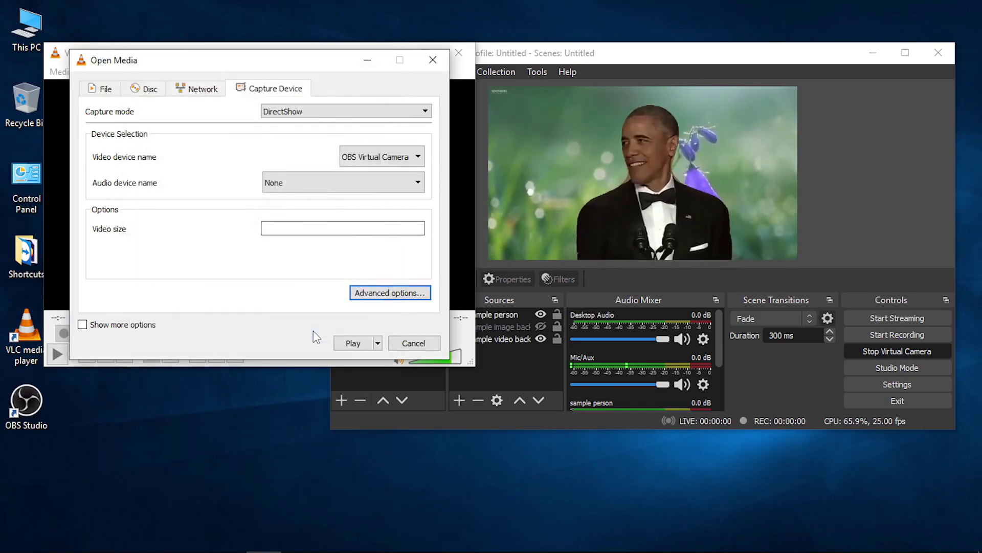
{"action": "left_click", "coordinate": [353, 342]}
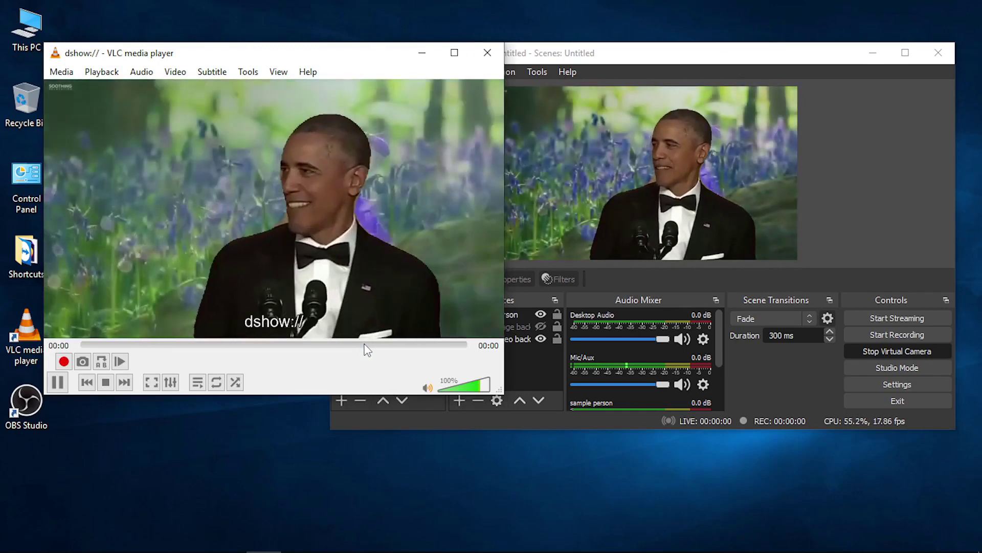
Step: Move the OBS and VLC windows farther apart and shrink the VLC window so both video previews can be compared
{"action": "left_click_drag", "start_coordinate": [643, 62], "coordinate": [656, 54]}
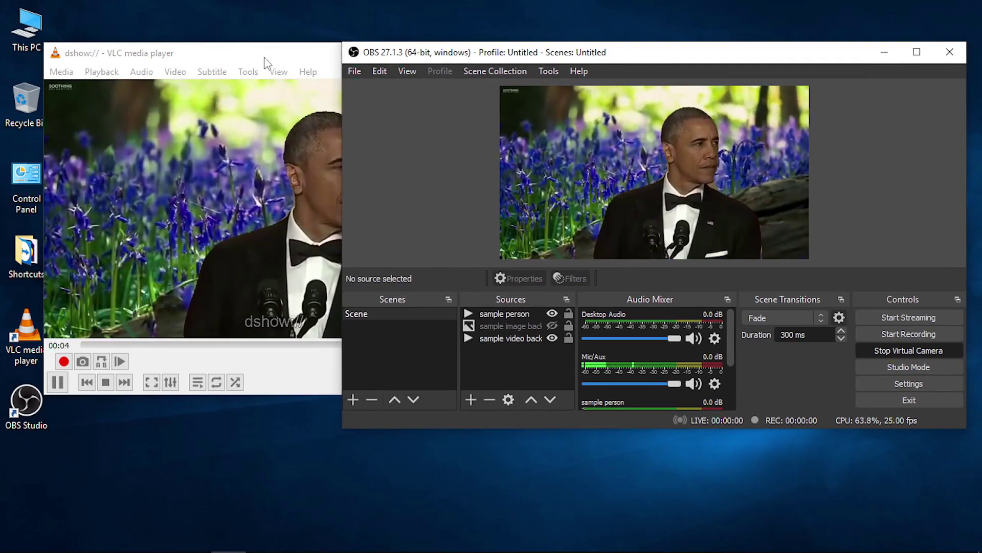
{"action": "left_click_drag", "start_coordinate": [265, 57], "coordinate": [245, 56]}
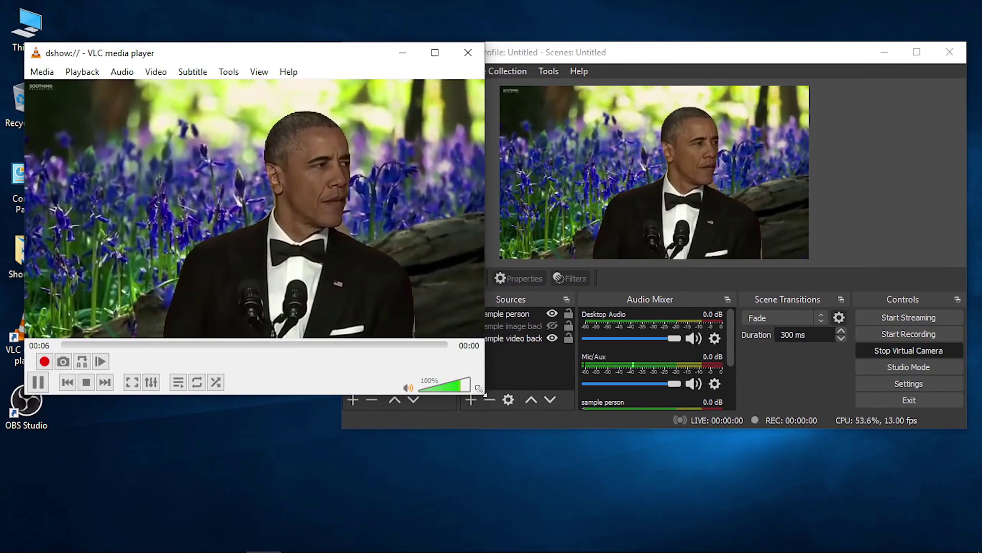
{"action": "left_click_drag", "start_coordinate": [479, 390], "coordinate": [395, 347]}
Step: Show the sample image background in OBS to test the virtual camera feed, and hide it again
{"action": "left_click", "coordinate": [684, 58]}
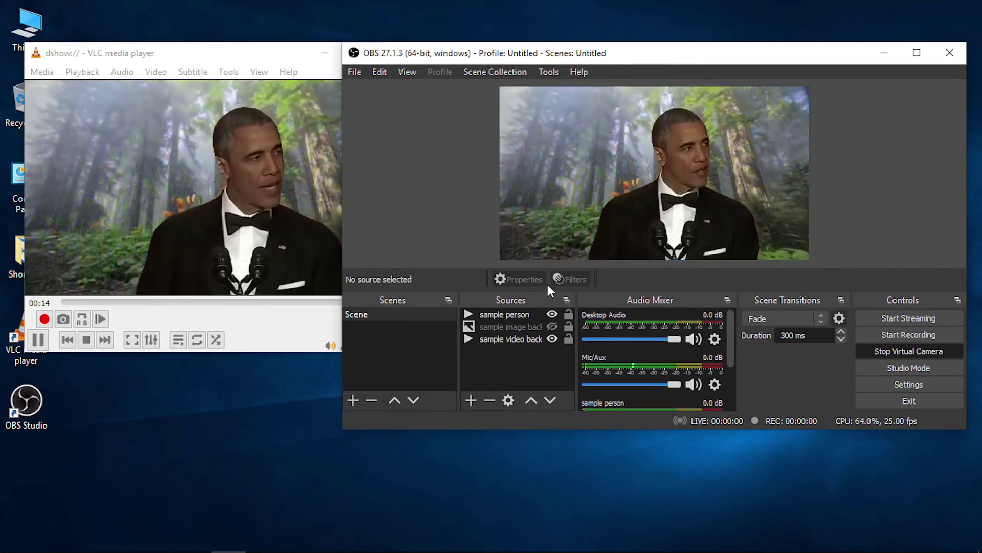
{"action": "left_click", "coordinate": [553, 326]}
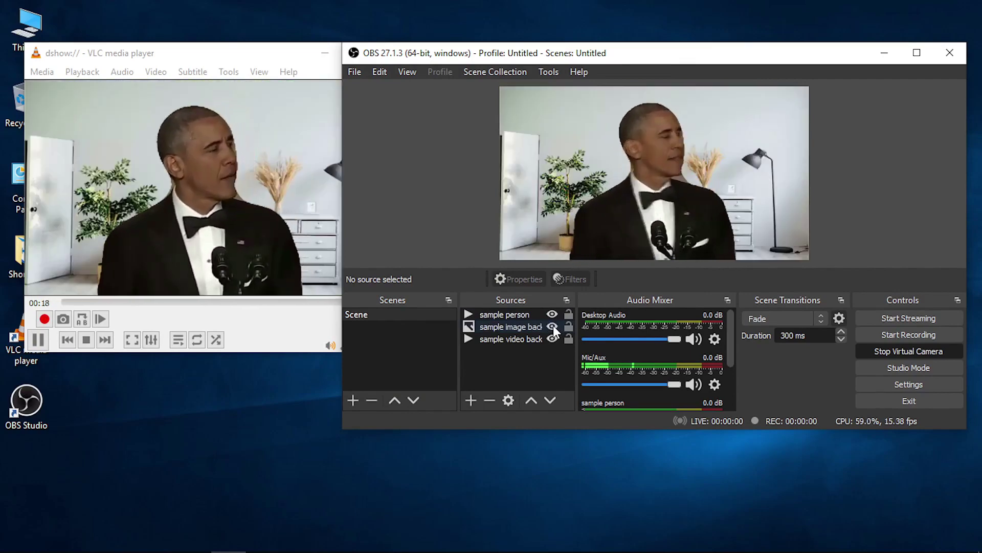
{"action": "left_click", "coordinate": [553, 326]}
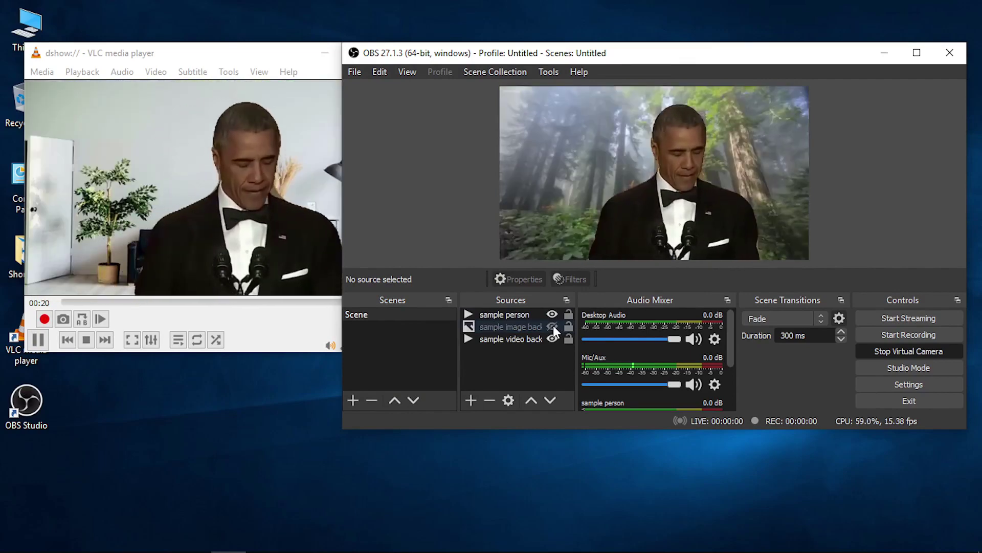
Step: Bring the VLC window with the virtual camera feed to the front and close it
{"action": "left_click", "coordinate": [280, 57]}
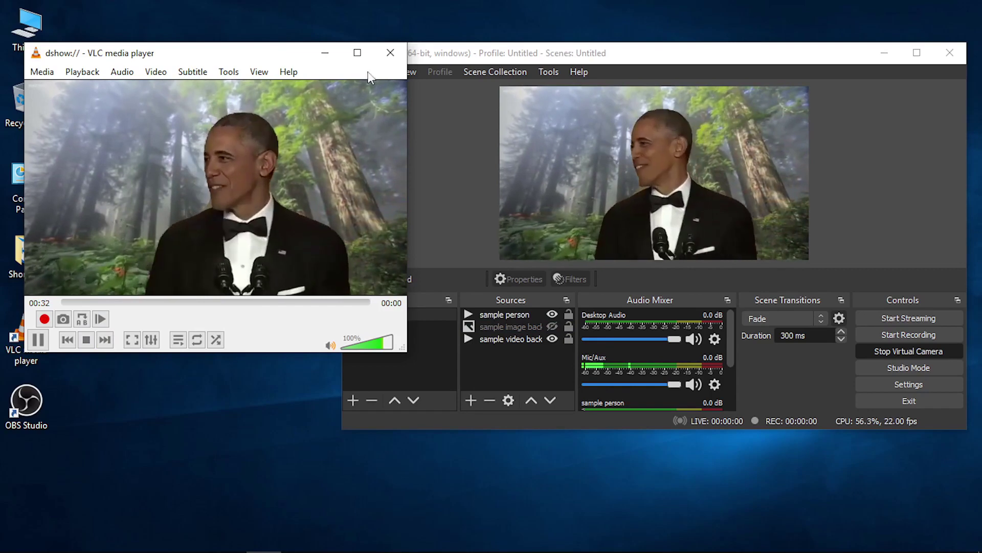
{"action": "left_click", "coordinate": [390, 52]}
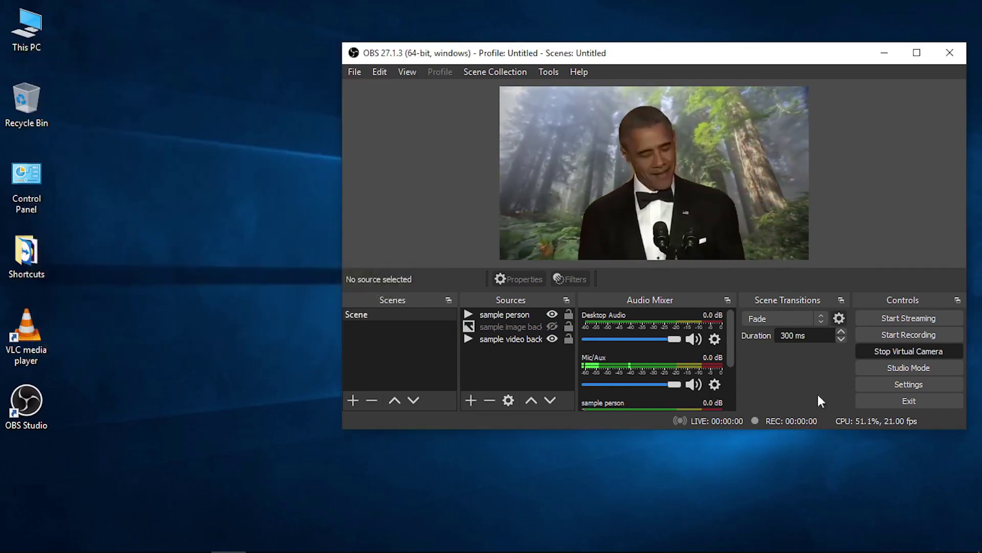
Step: Stop the virtual camera and exit OBS Studio
{"action": "left_click", "coordinate": [898, 354]}
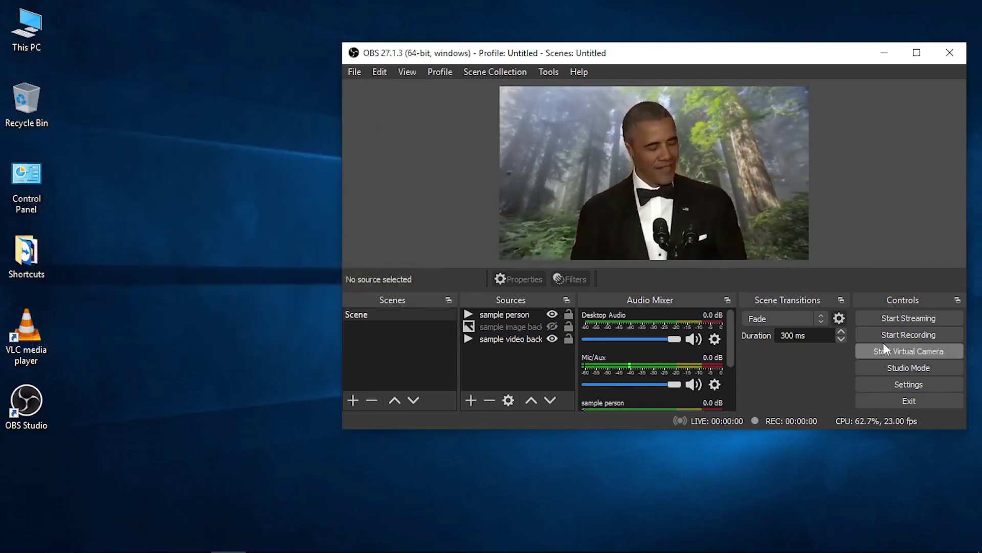
{"action": "left_click", "coordinate": [357, 72]}
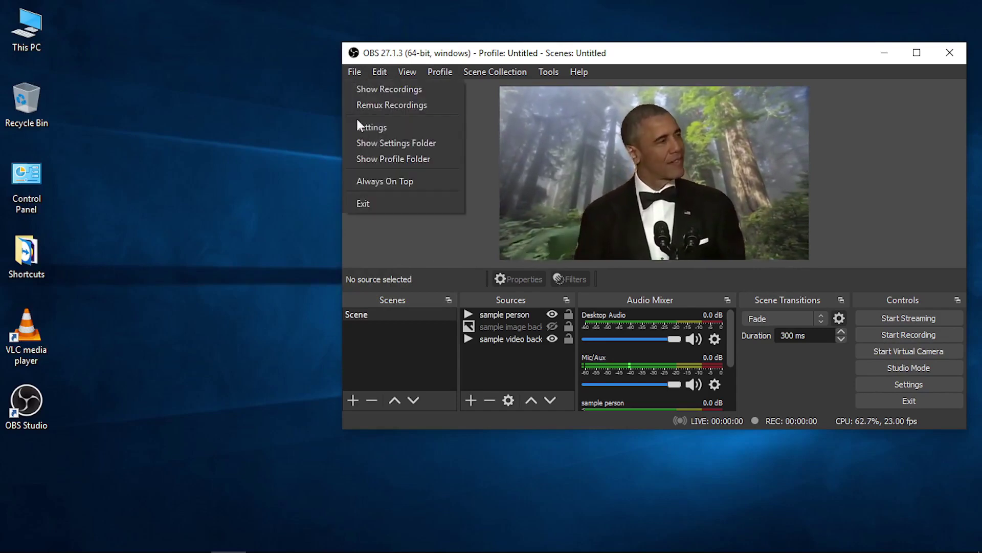
{"action": "left_click", "coordinate": [357, 207]}
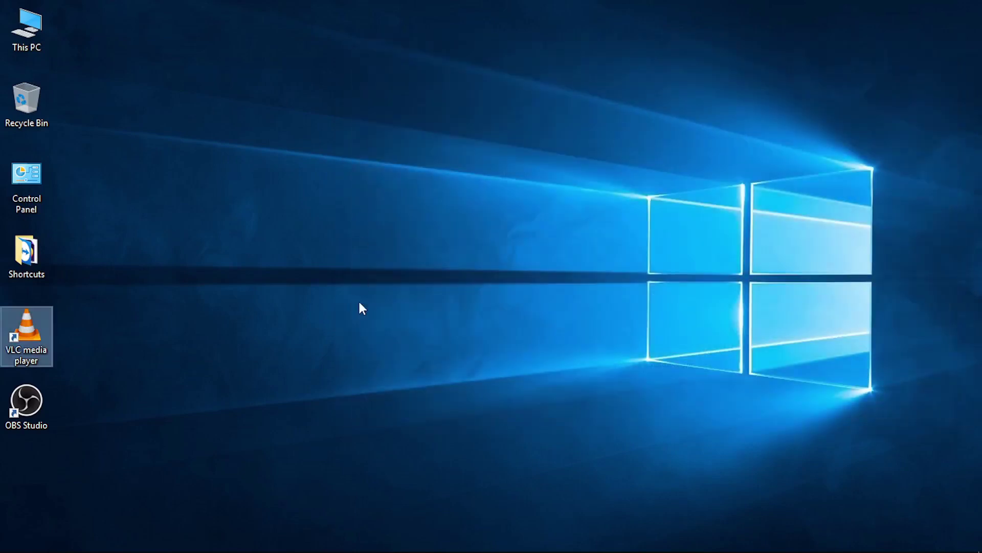